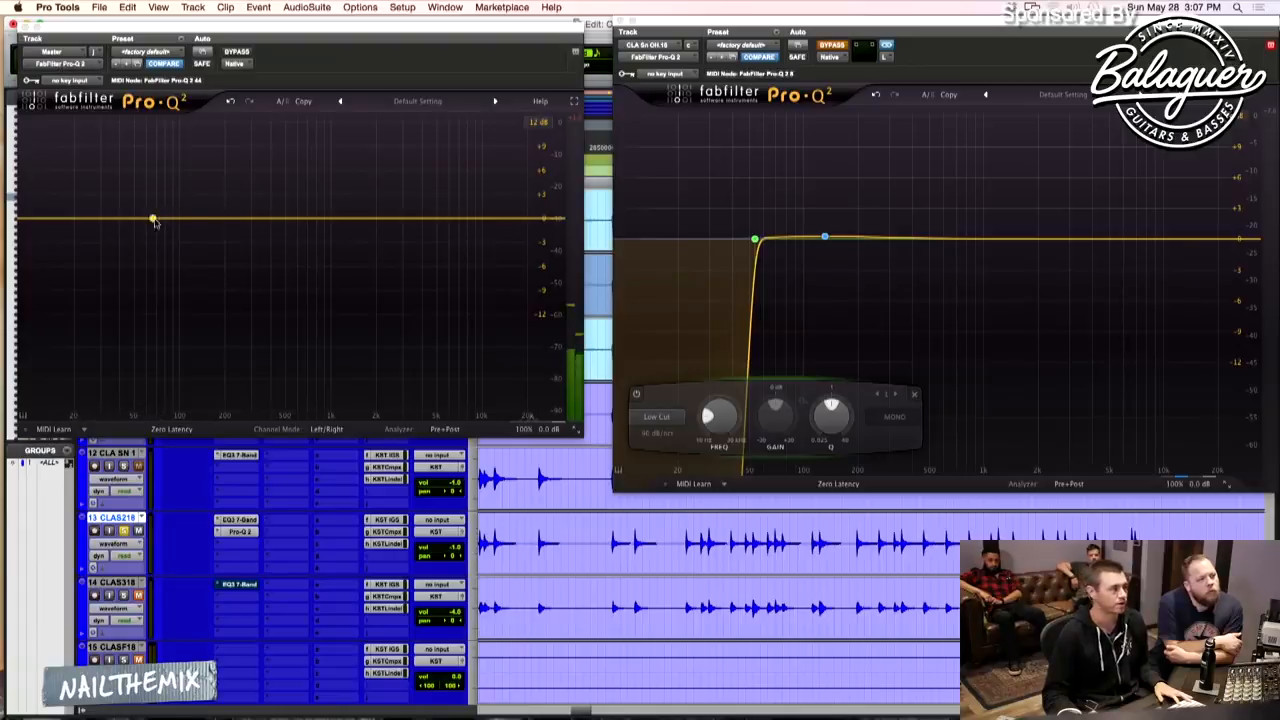
- Select and play single snare hits on track 13, ending with a selection around the isolated second hit
{"action": "left_click_drag", "start_coordinate": [859, 25], "coordinate": [860, 27]}
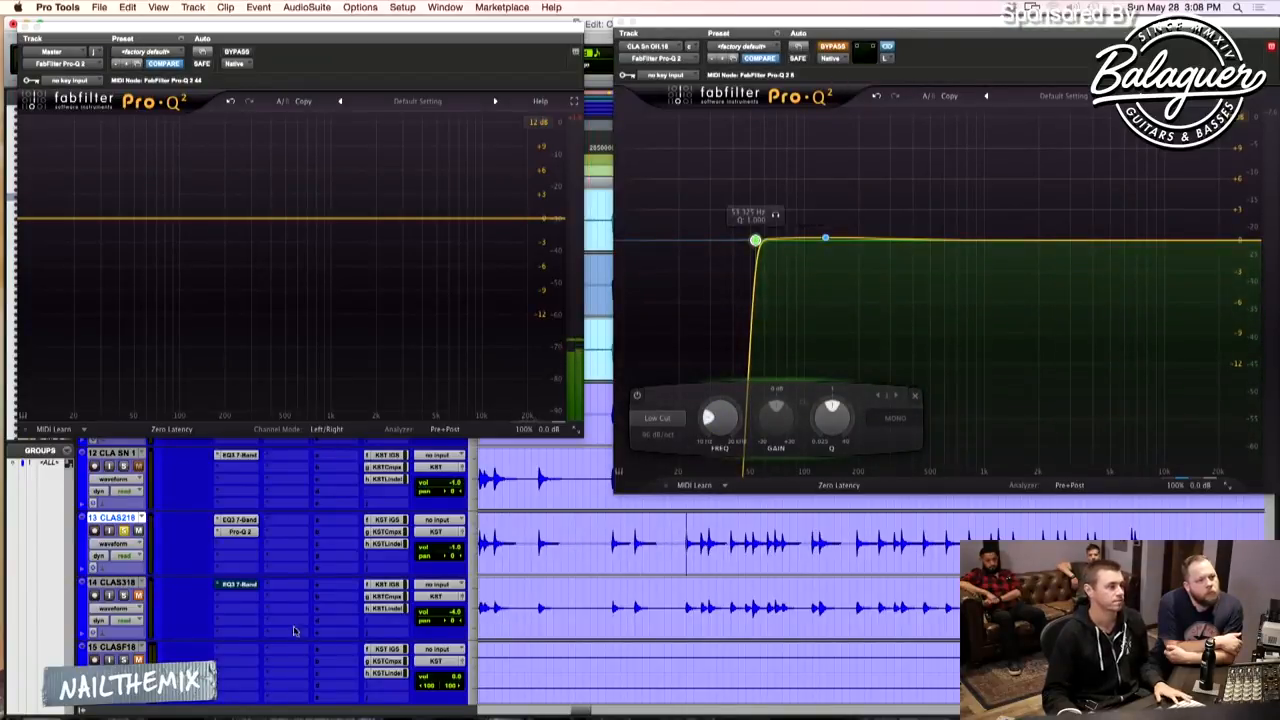
{"action": "scroll", "coordinate": [267, 541], "scroll_direction": "up", "scroll_amount": 1}
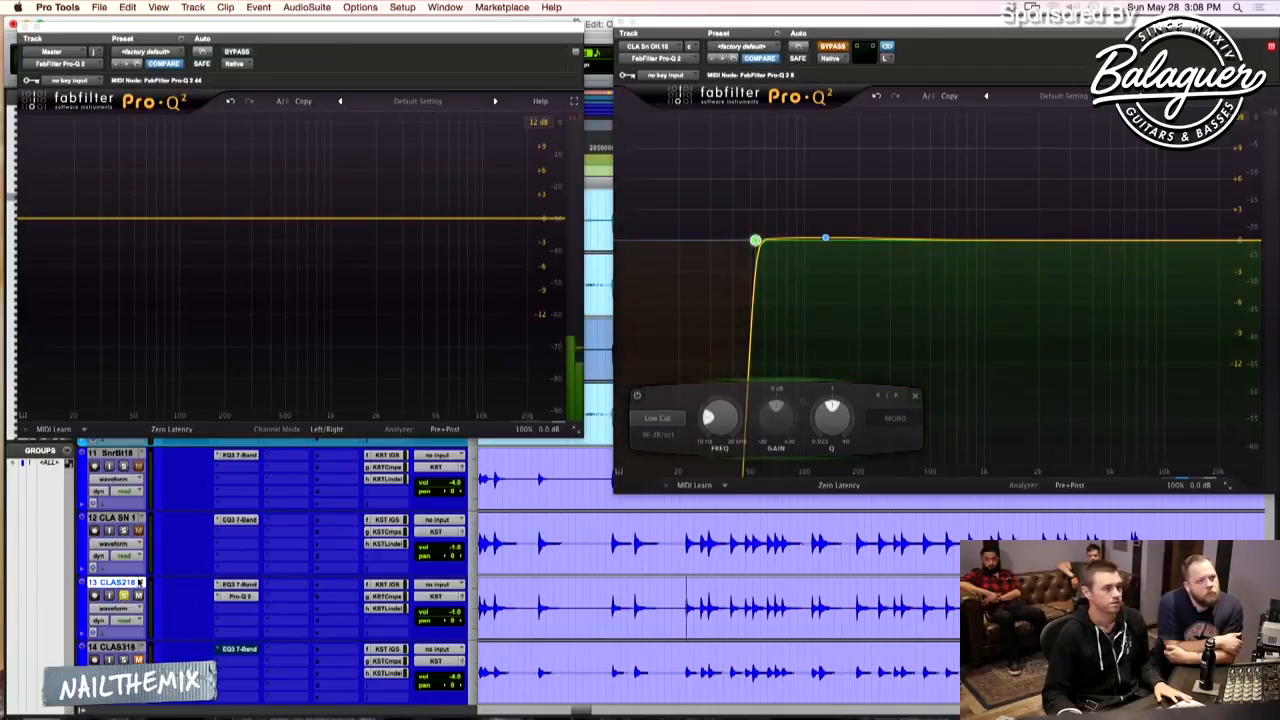
{"action": "left_click", "coordinate": [686, 592]}
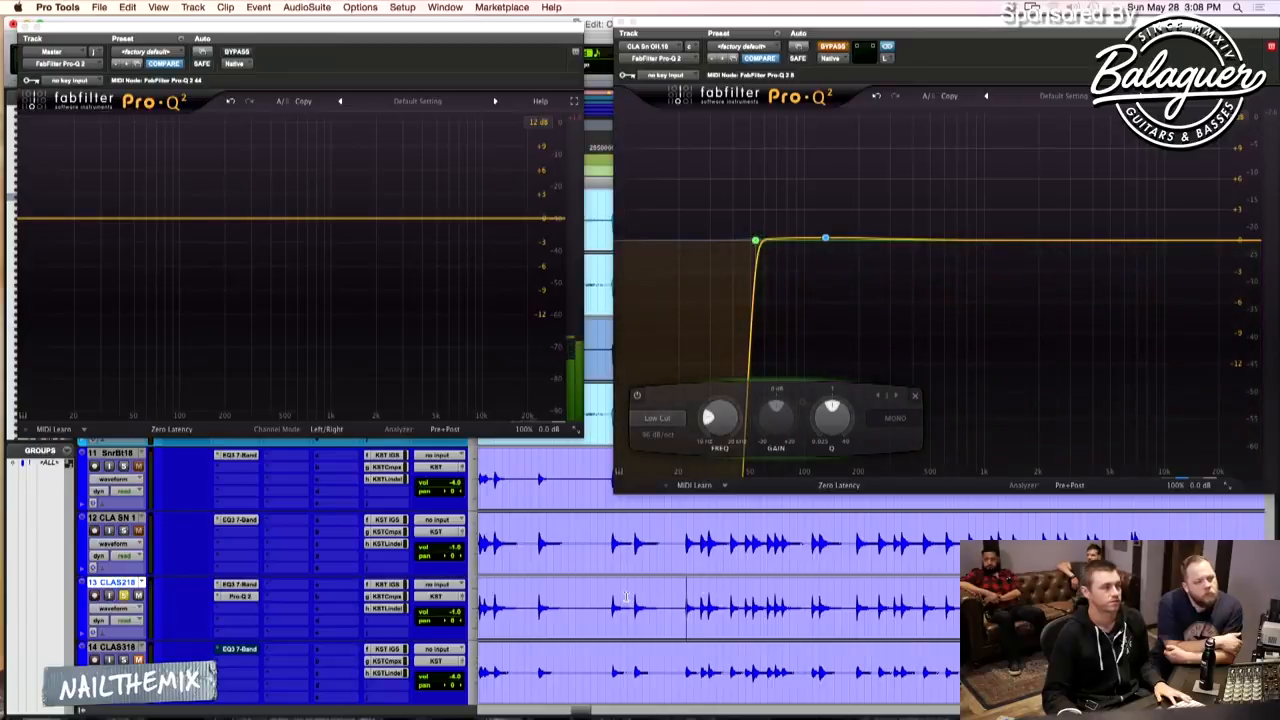
{"action": "left_click_drag", "start_coordinate": [628, 598], "coordinate": [671, 600]}
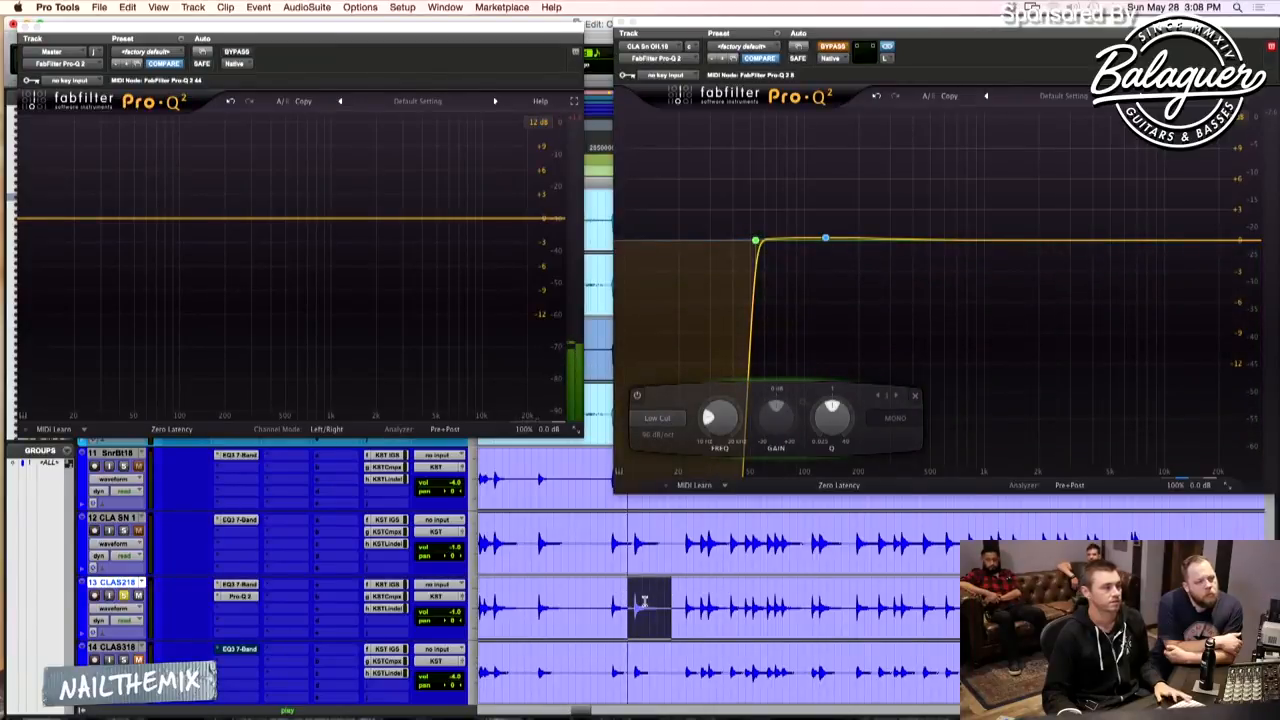
{"action": "key", "text": "space"}
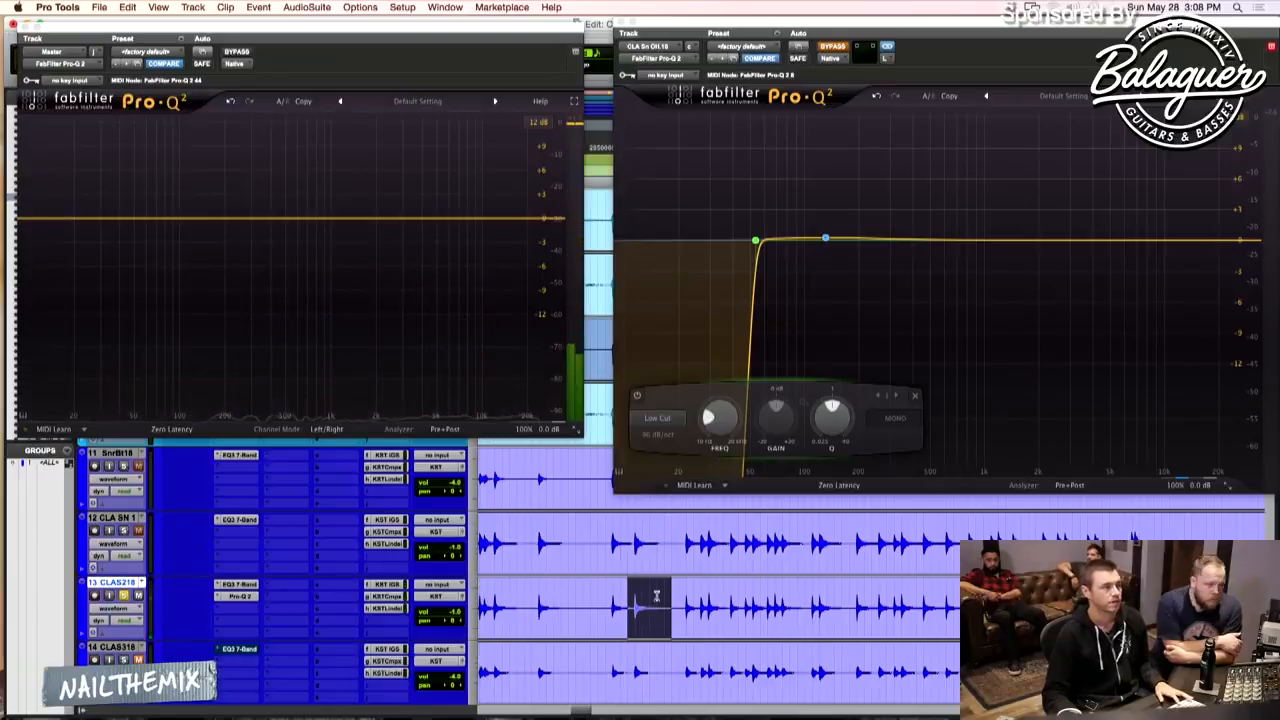
{"action": "left_click_drag", "start_coordinate": [531, 600], "coordinate": [597, 603]}
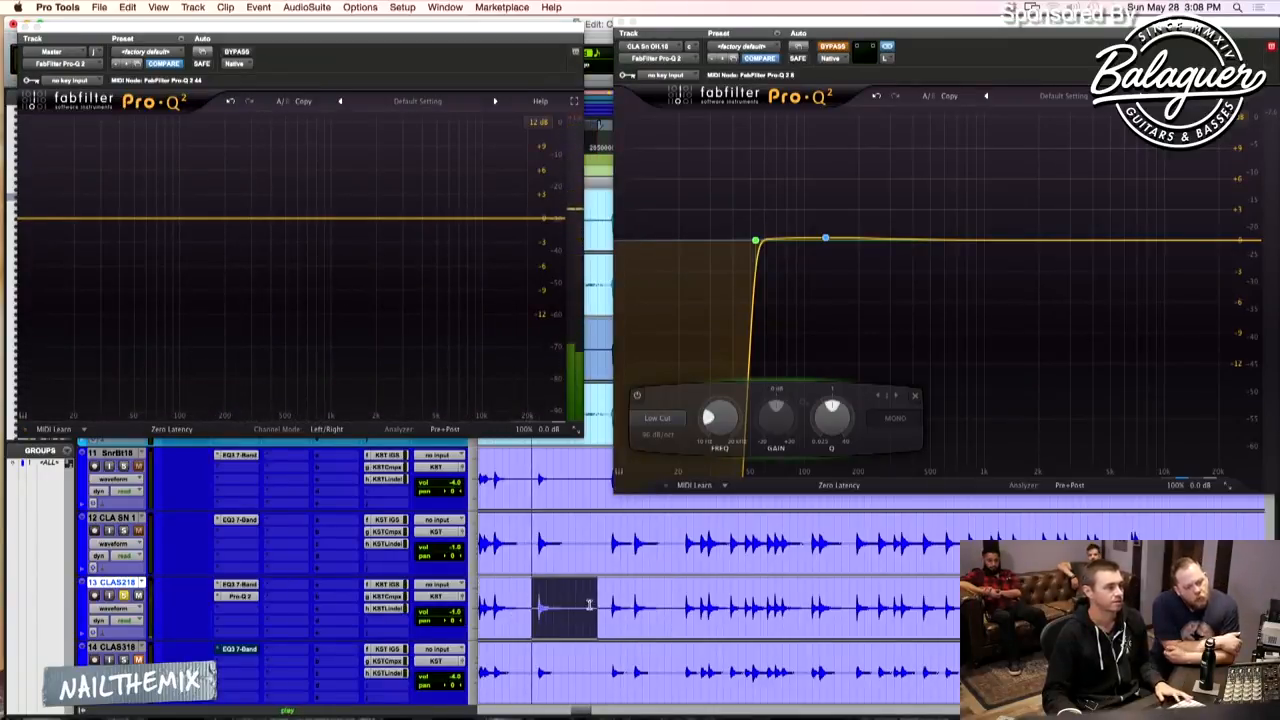
{"action": "key", "text": "space"}
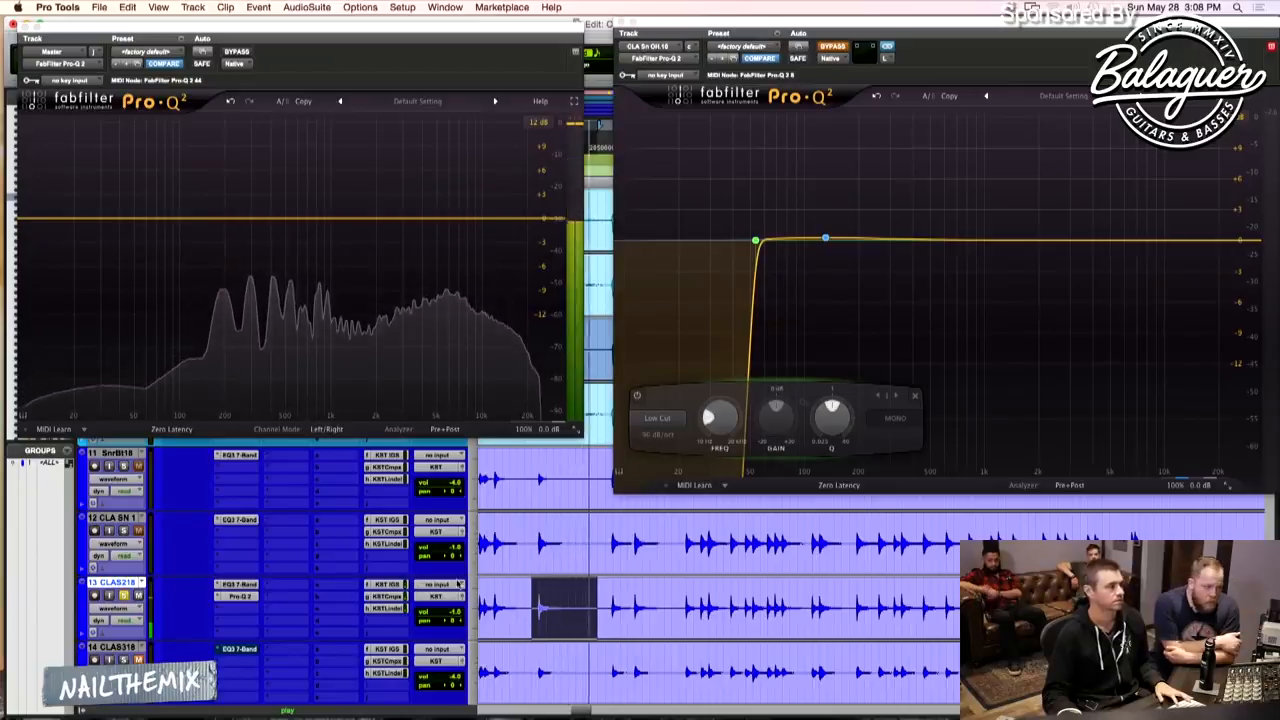
- Solo the CLA SN 1 track alongside track 13 and replay the selected hit with the track's Pro-Q 2 window closed
{"action": "left_click", "coordinate": [126, 531]}
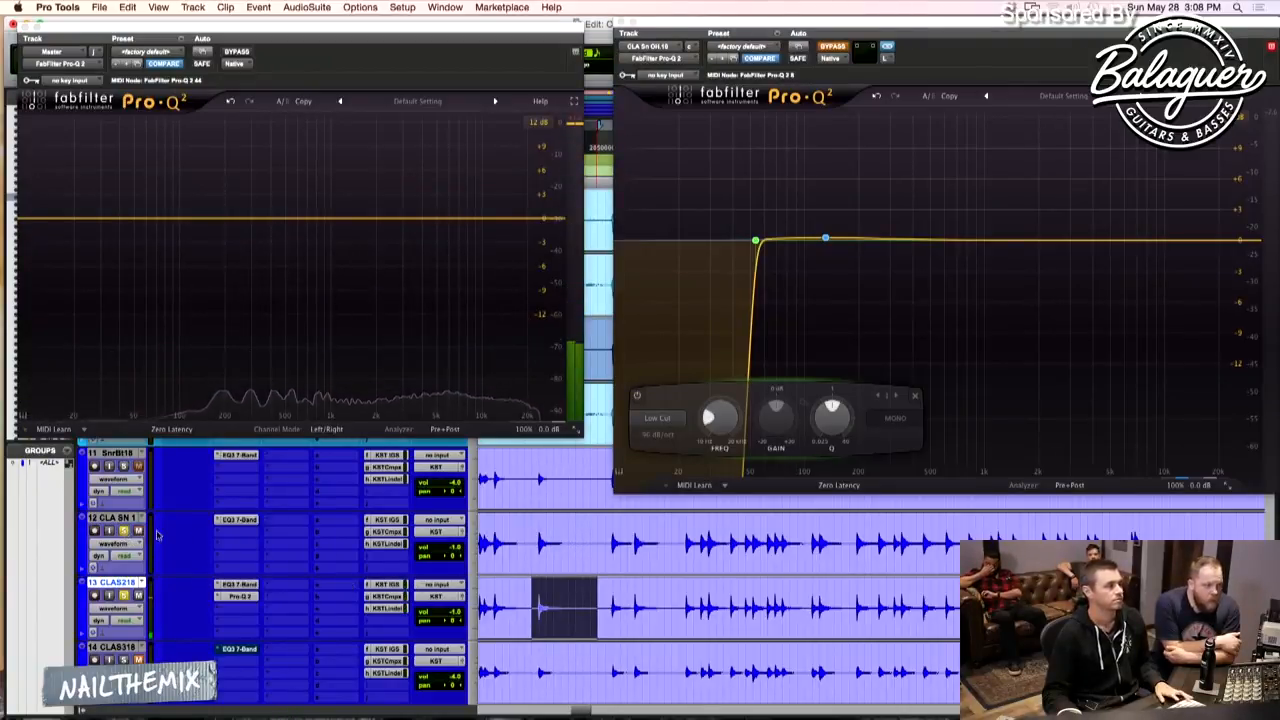
{"action": "key", "text": "space"}
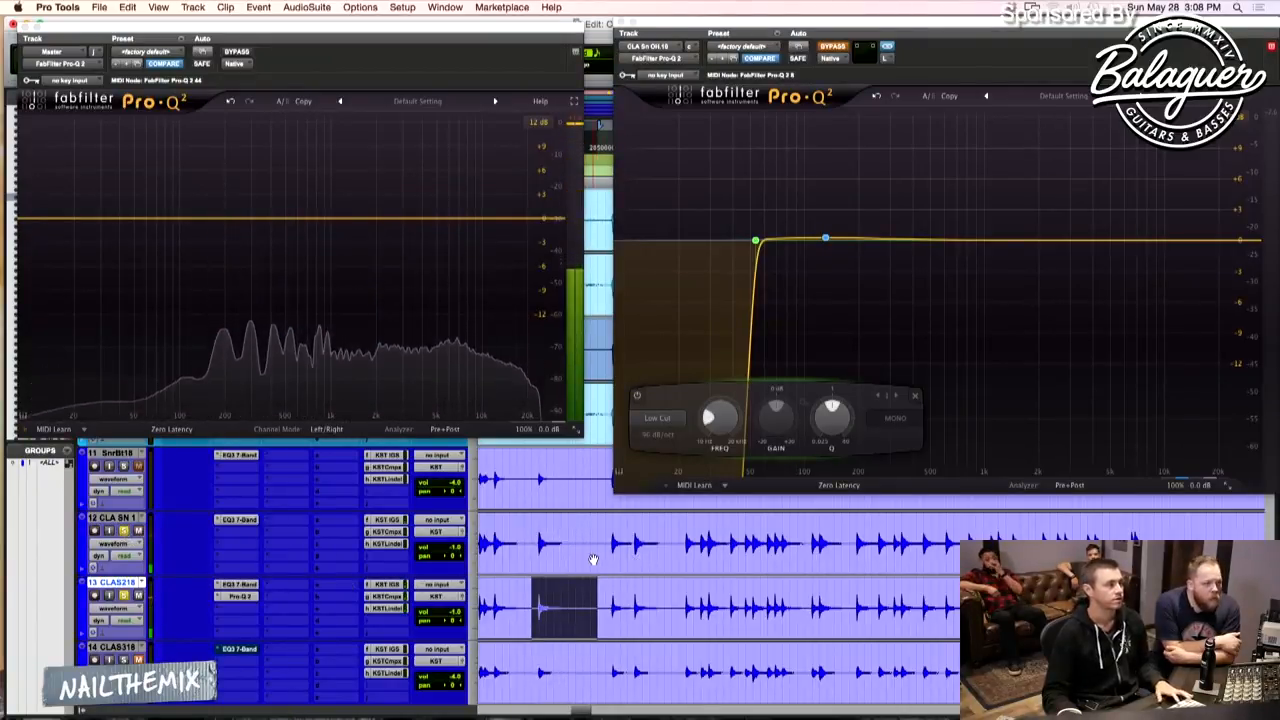
{"action": "left_click", "coordinate": [241, 520]}
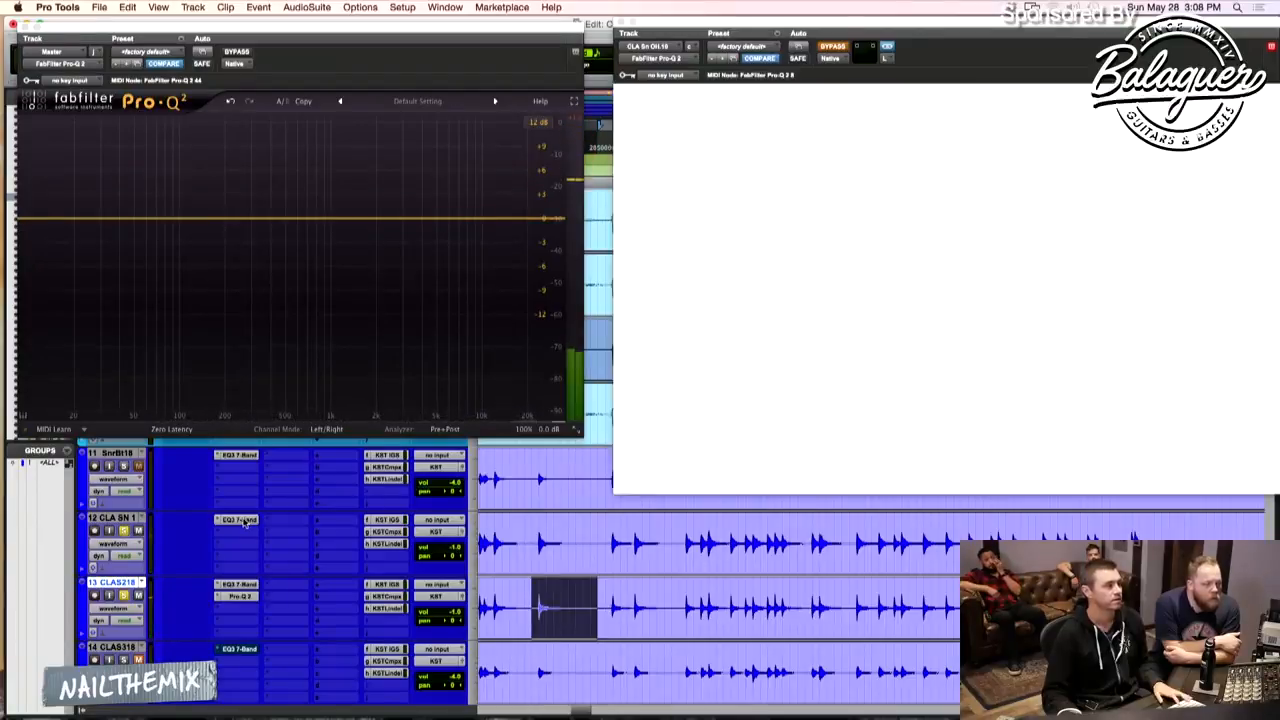
{"action": "left_click", "coordinate": [245, 522]}
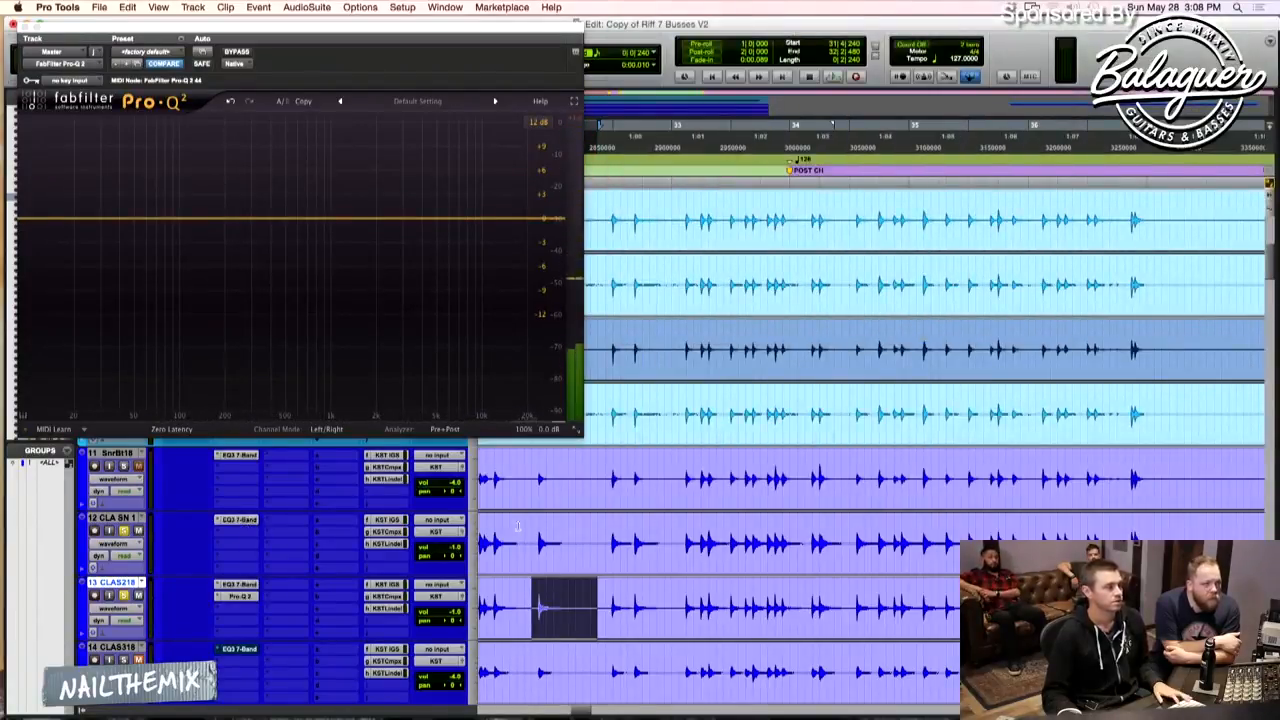
{"action": "key", "text": "space"}
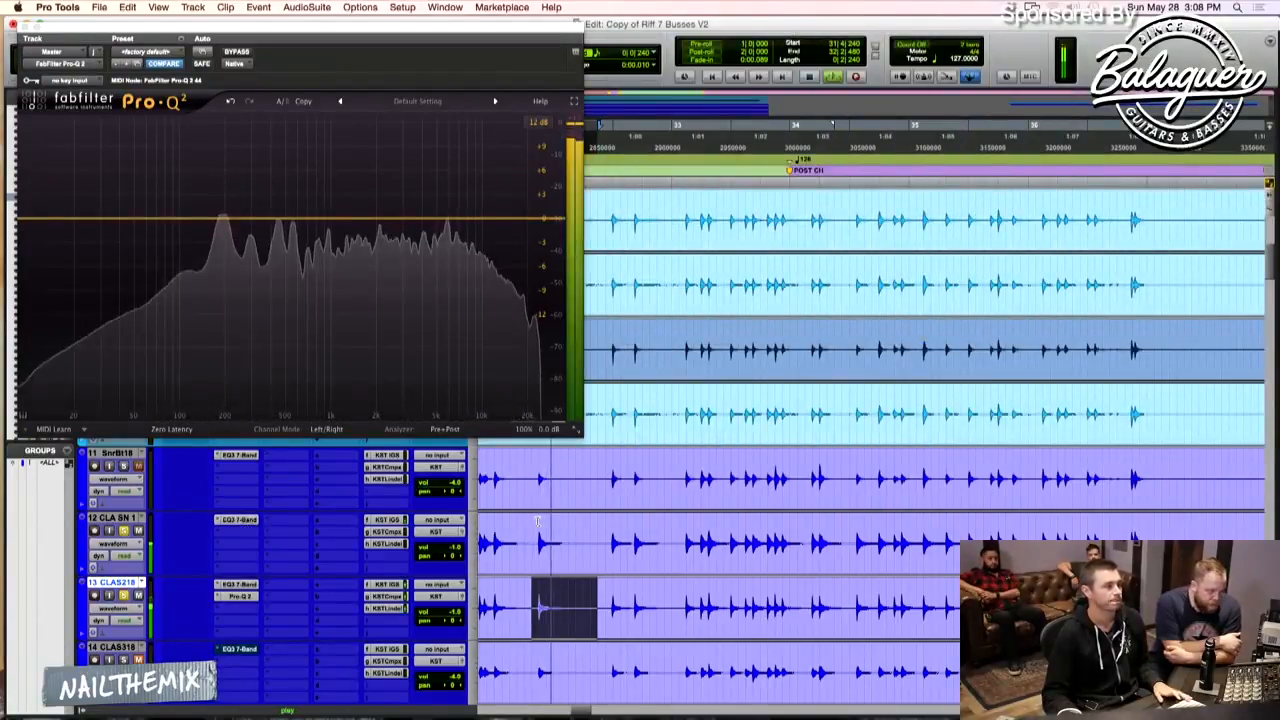
- Solo the snare overhead track 16 together with the soloed snares and play the selected hit
{"action": "scroll", "coordinate": [537, 520], "scroll_direction": "down", "scroll_amount": 4}
{"action": "scroll", "coordinate": [186, 559], "scroll_direction": "up", "scroll_amount": 1}
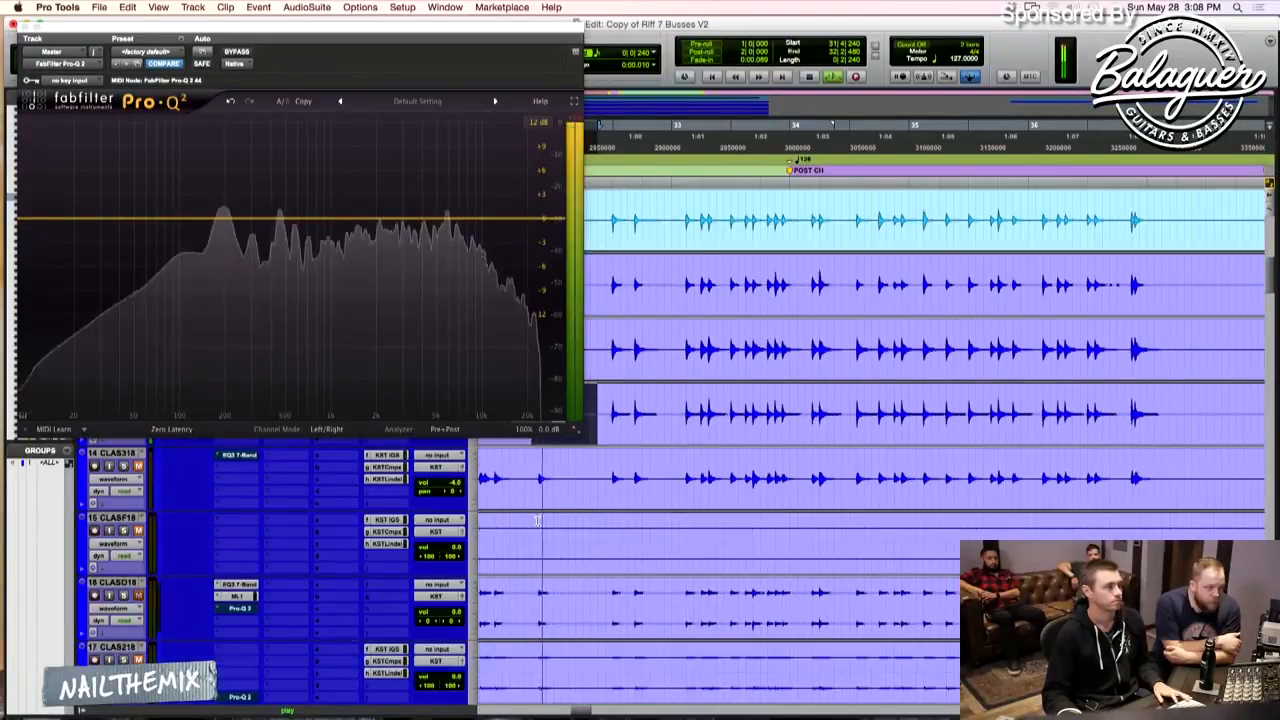
{"action": "key", "text": "space"}
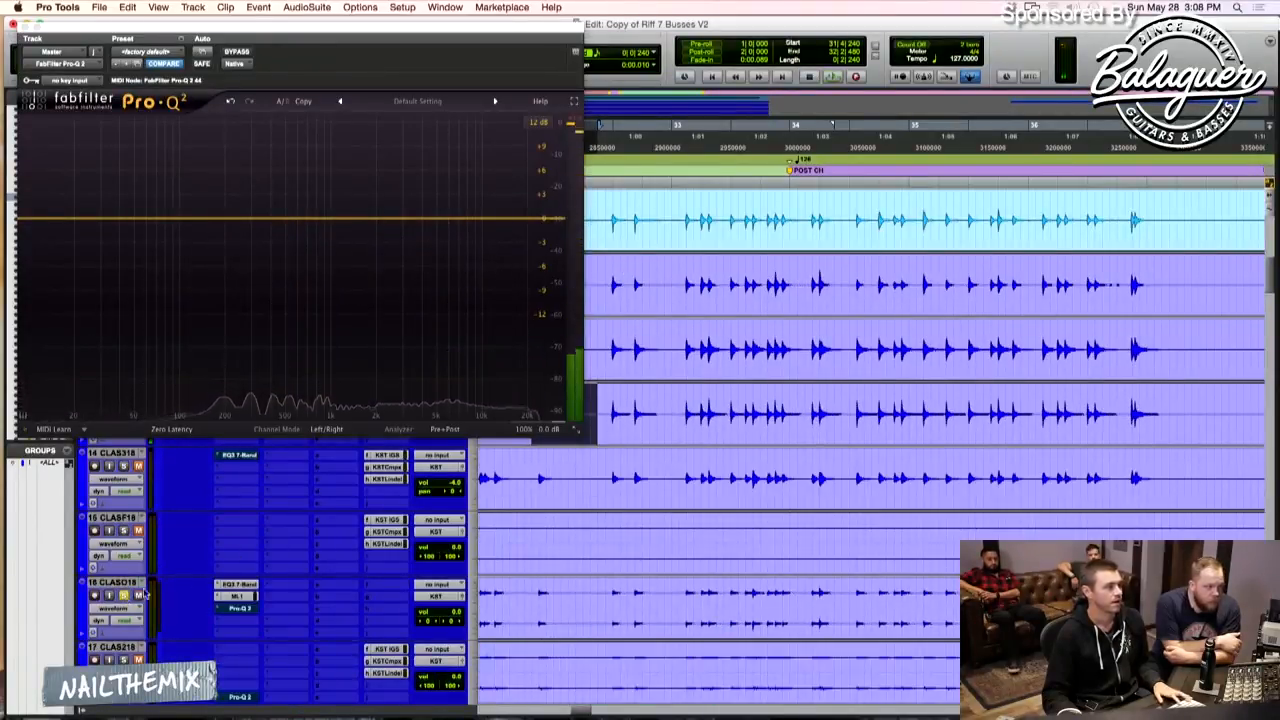
{"action": "key", "text": "space"}
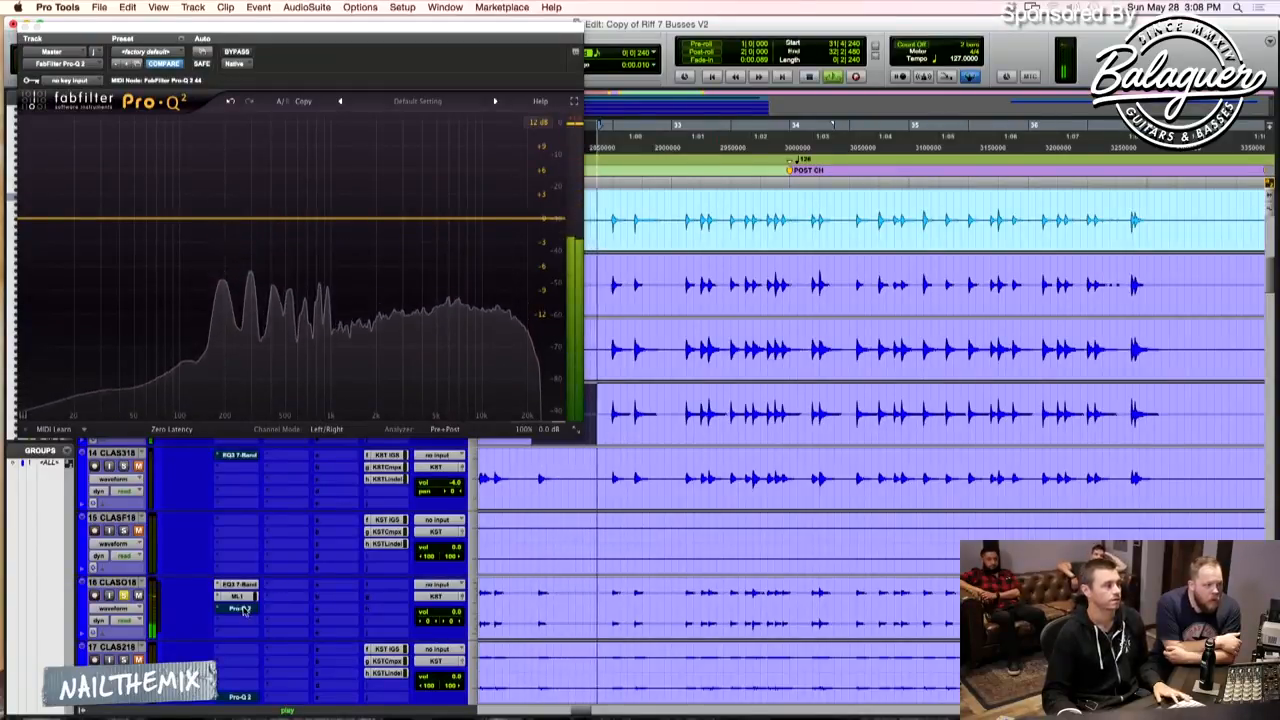
- Take Pro-Q 2 on the snare overhead track 16 out of bypass and delete its bell band near 131 Hz
{"action": "left_click", "coordinate": [240, 608]}
{"action": "key", "text": "space"}
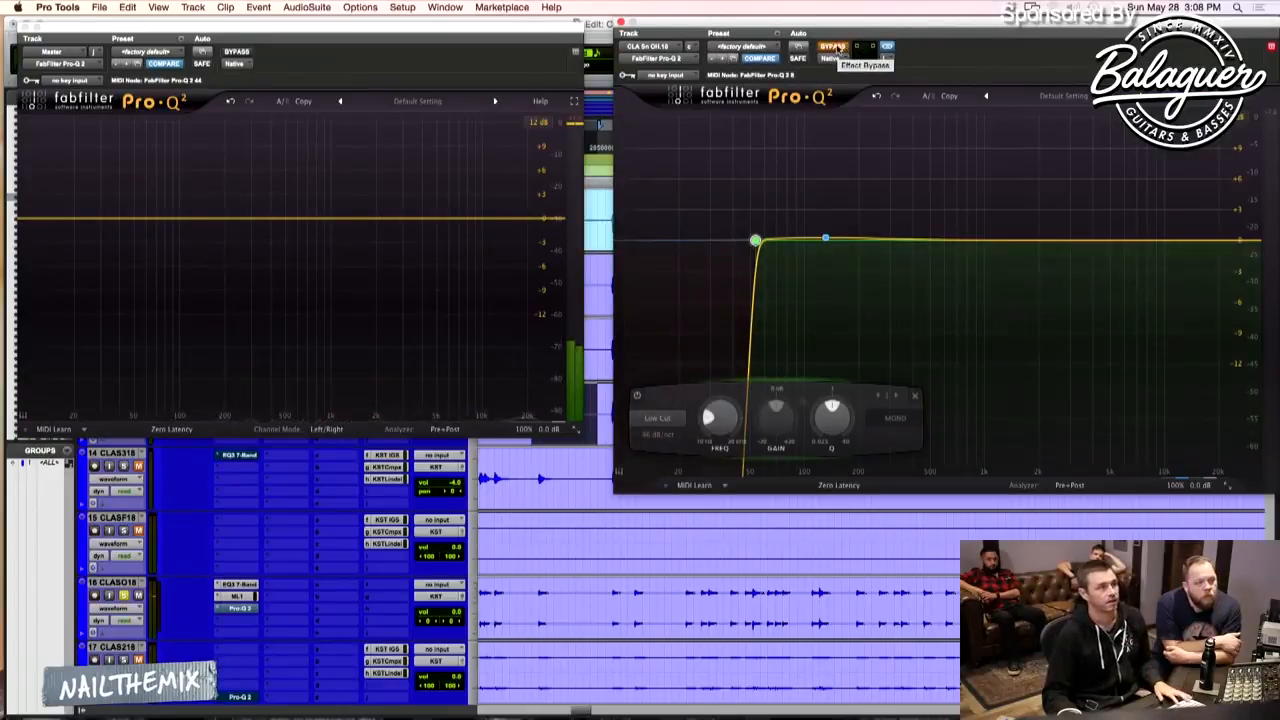
{"action": "left_click", "coordinate": [838, 48]}
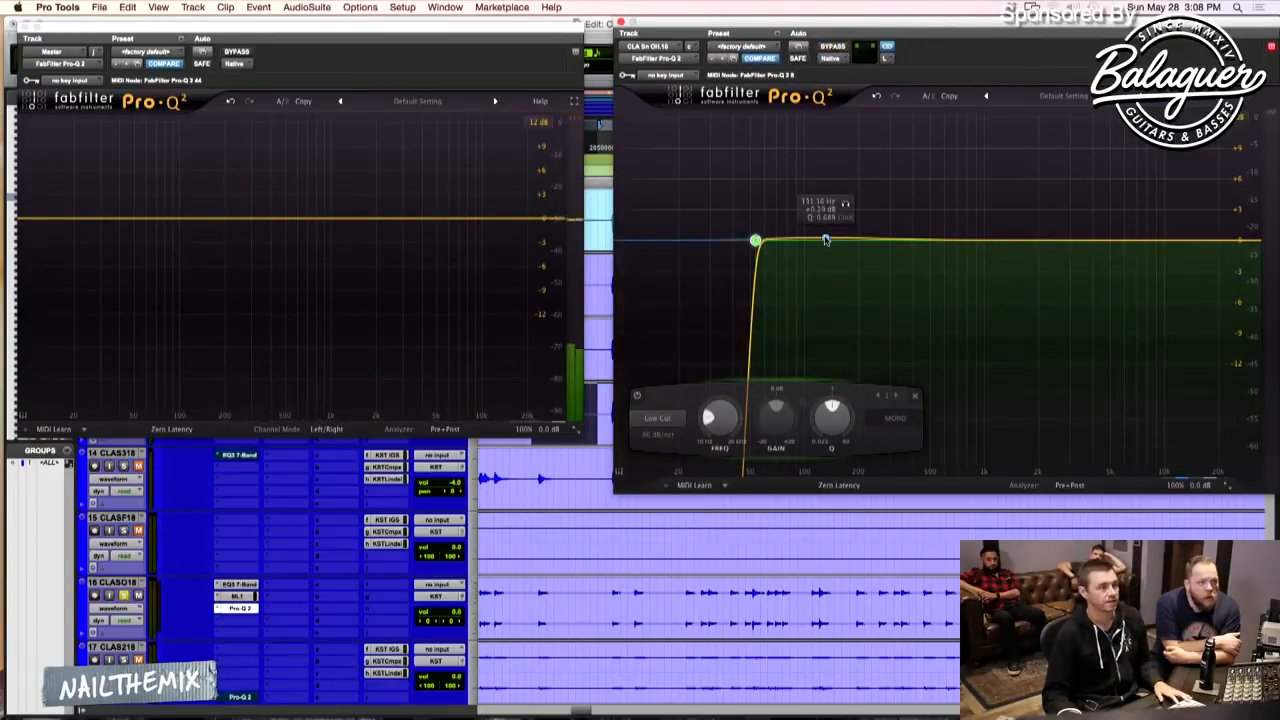
{"action": "mouse_move", "coordinate": [1187, 488]}
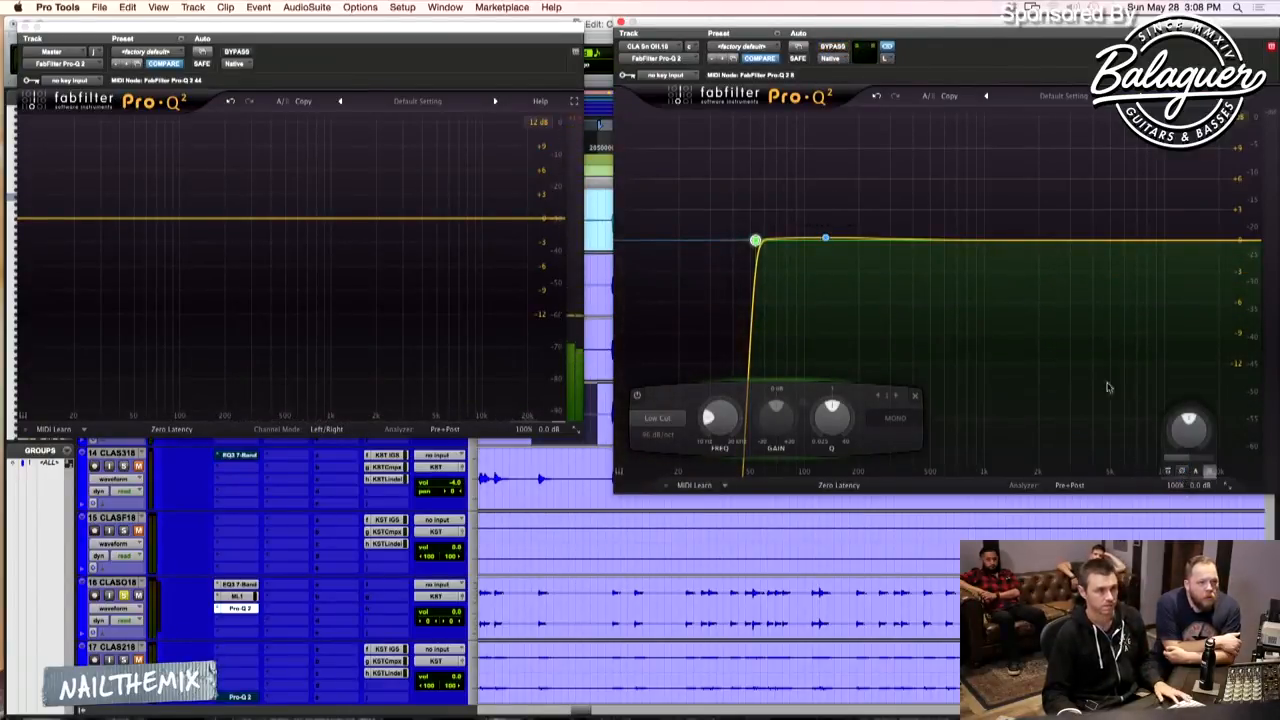
{"action": "left_click", "coordinate": [826, 239]}
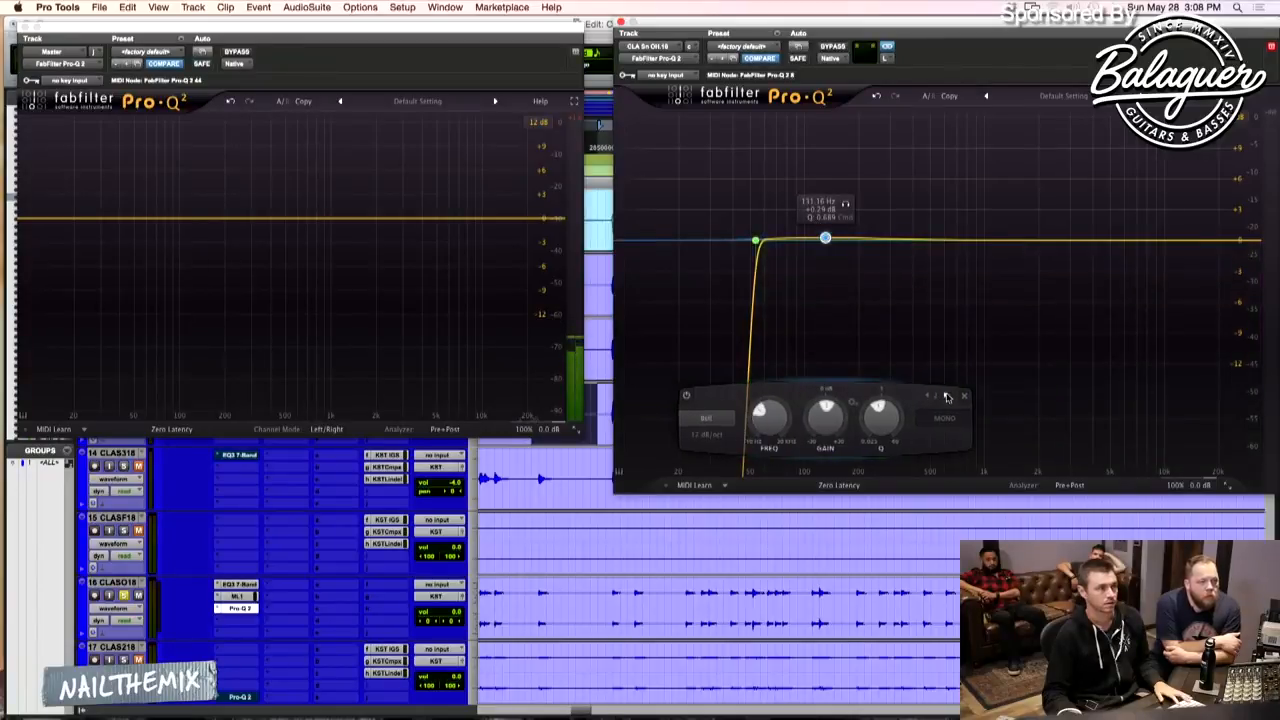
{"action": "left_click", "coordinate": [964, 400]}
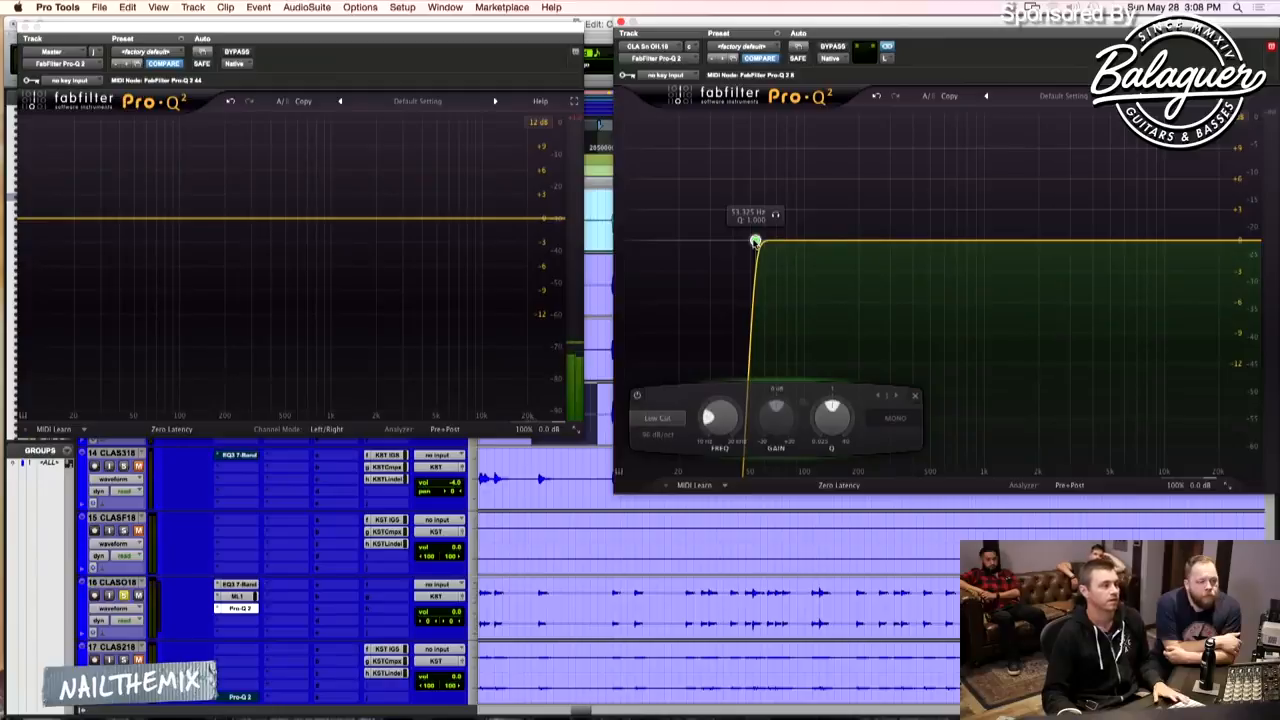
- Compare the selected hit in playback with the overhead track's Pro-Q 2 bypassed and active
{"action": "left_click", "coordinate": [832, 47]}
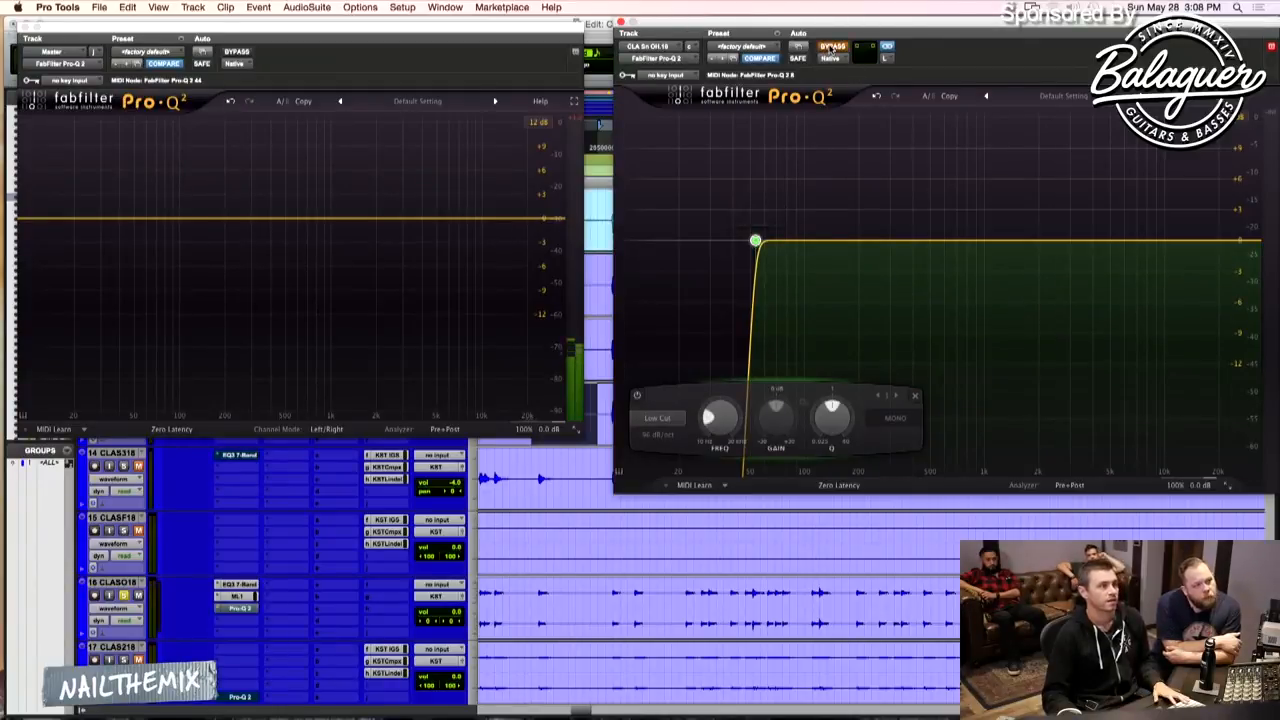
{"action": "left_click", "coordinate": [832, 47]}
{"action": "left_click", "coordinate": [832, 47]}
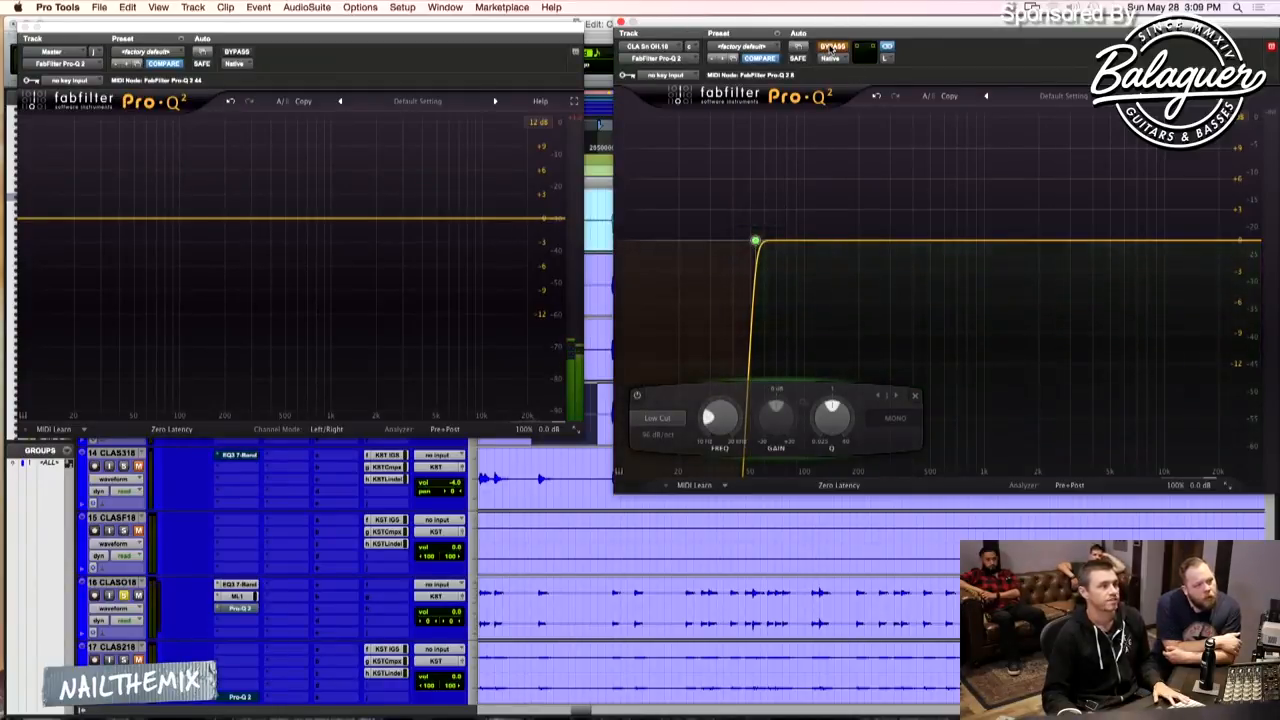
{"action": "left_click", "coordinate": [832, 47]}
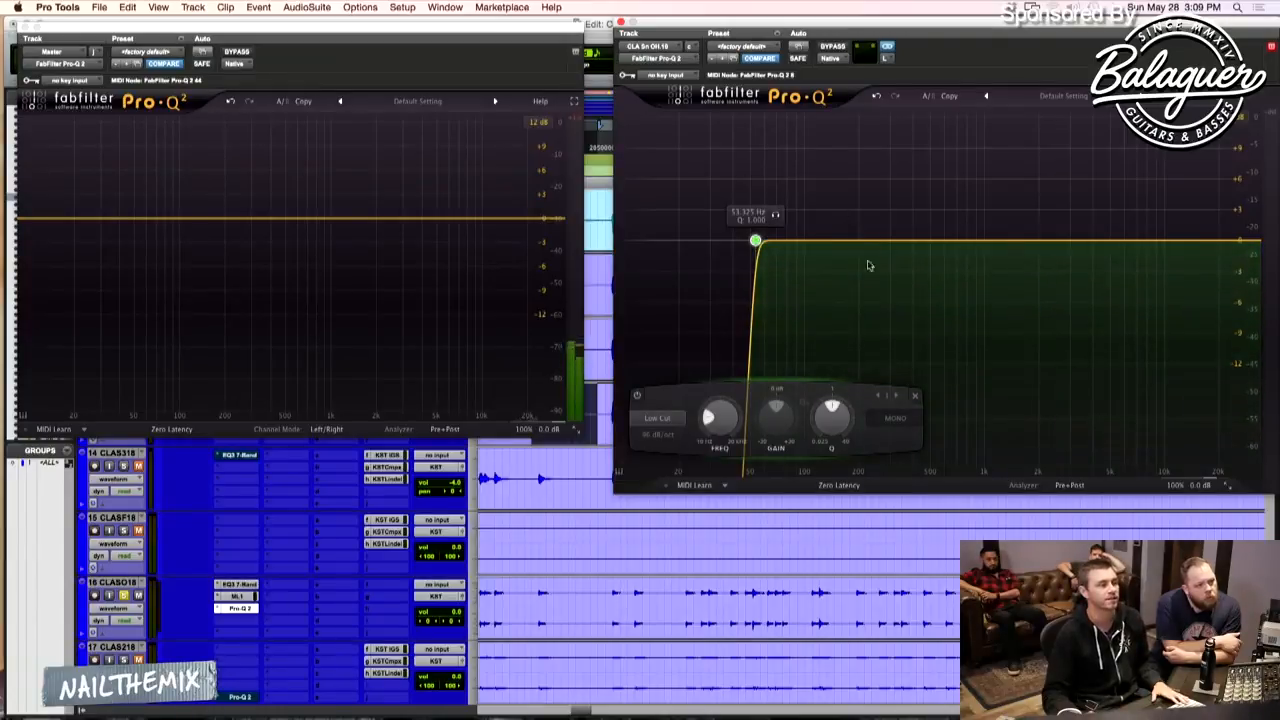
{"action": "left_click", "coordinate": [832, 47]}
{"action": "key", "text": "space"}
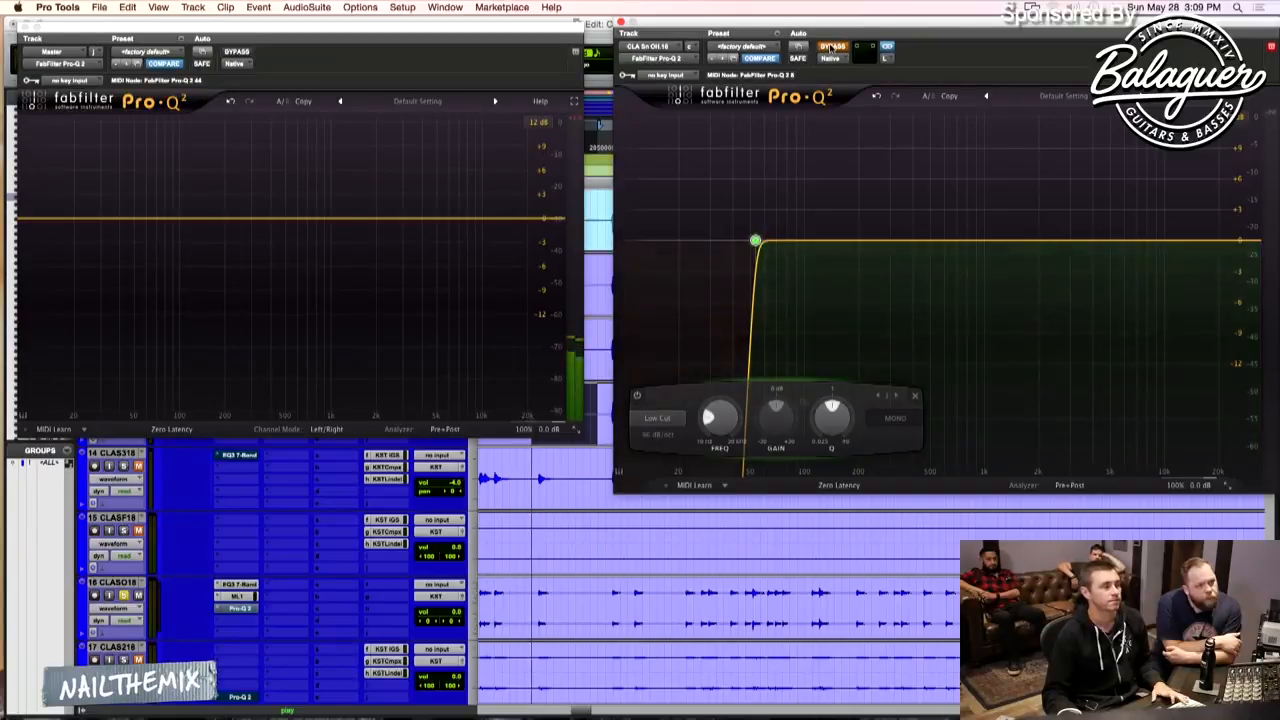
{"action": "left_click", "coordinate": [832, 47]}
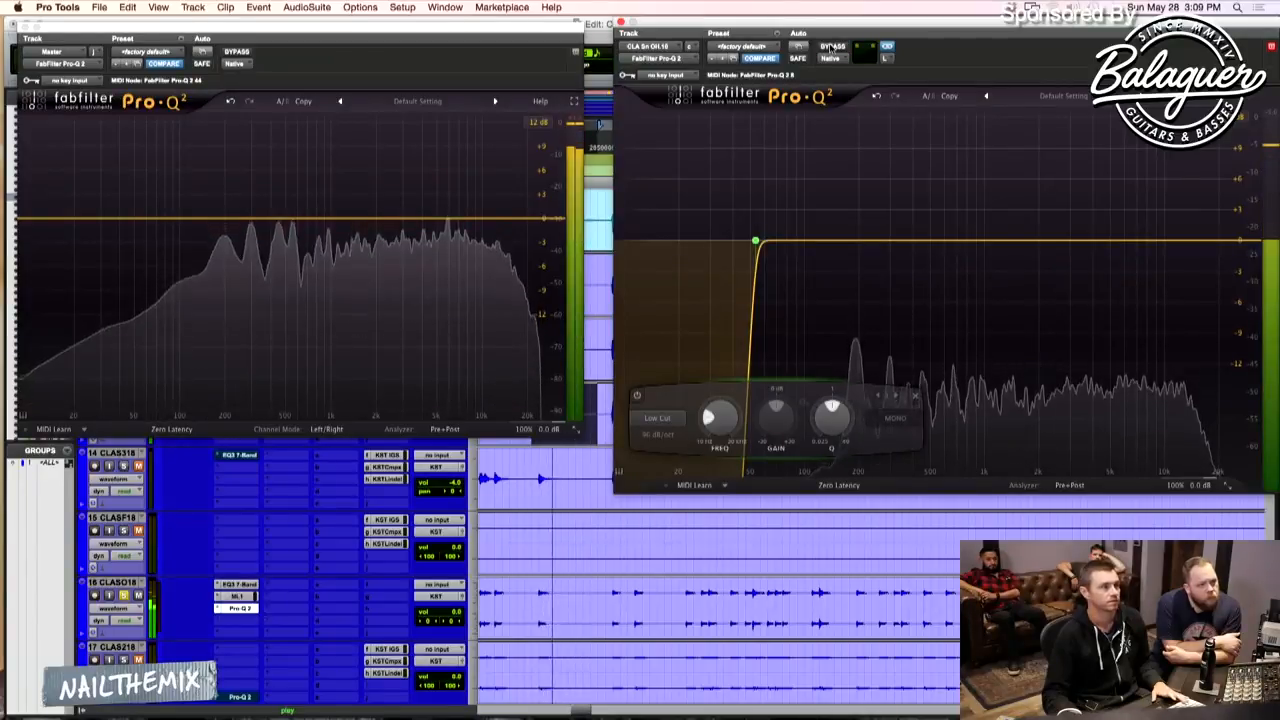
{"action": "left_click", "coordinate": [832, 47]}
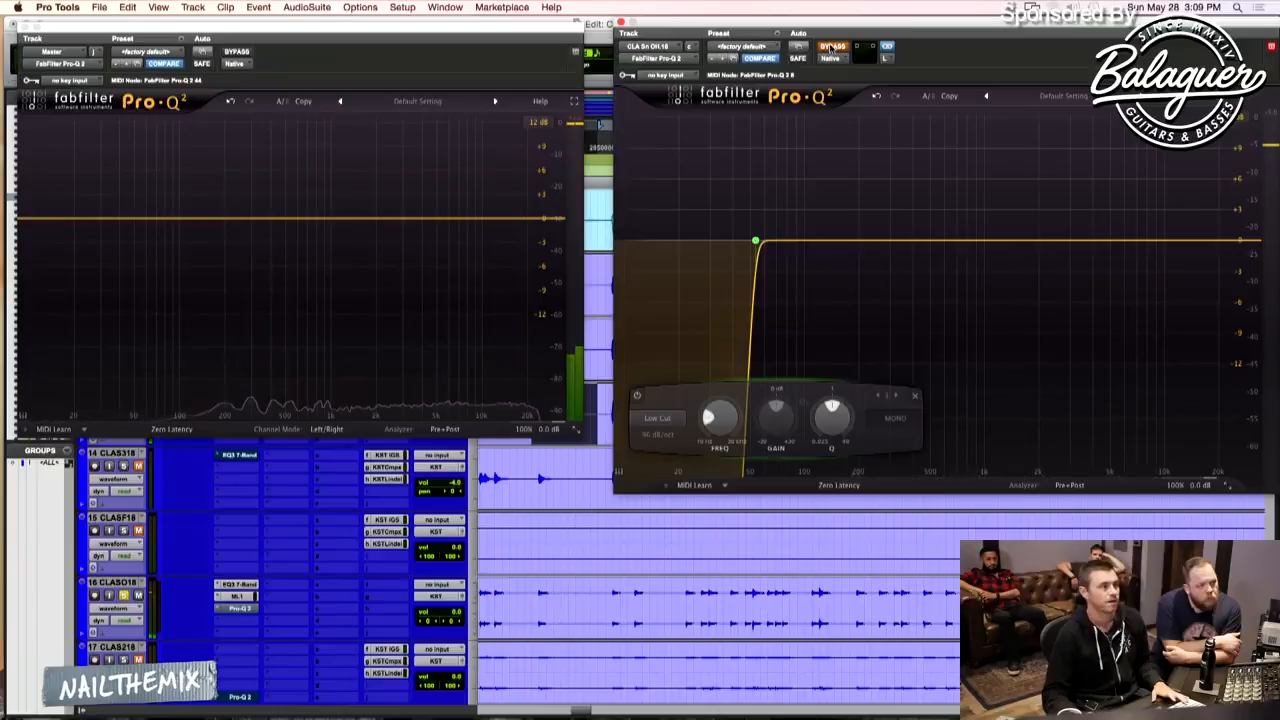
{"action": "key", "text": "space"}
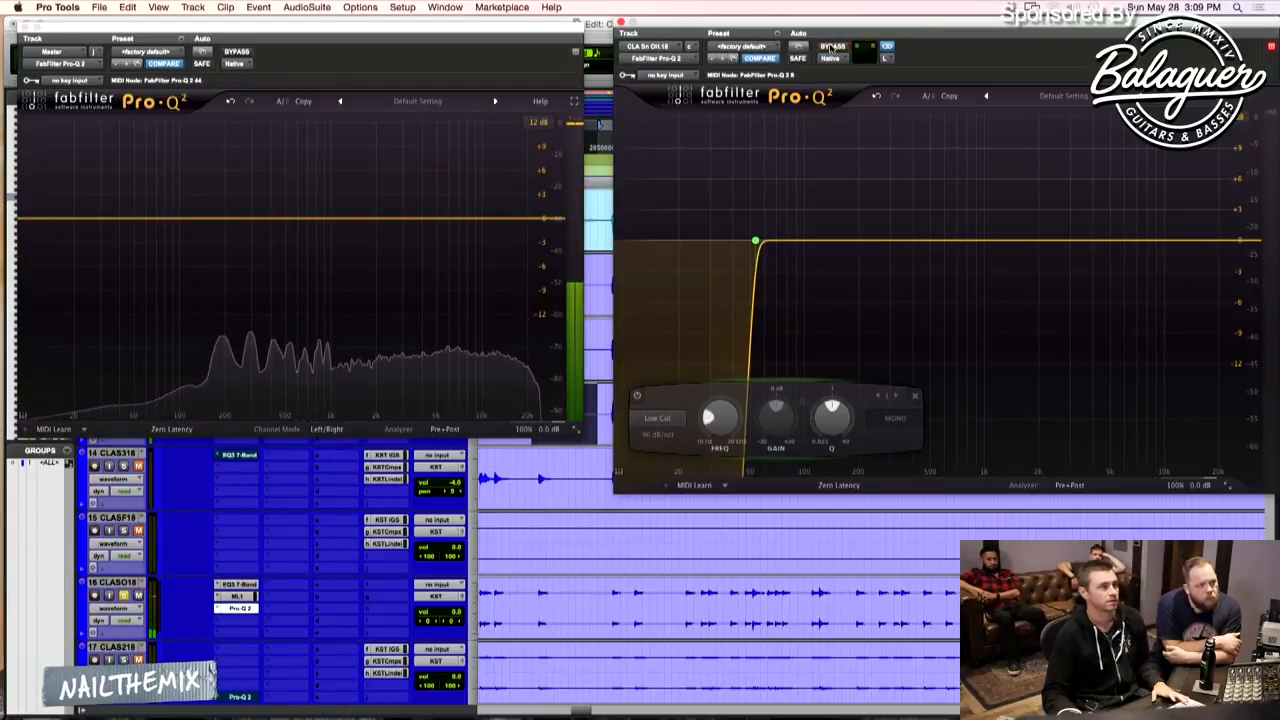
{"action": "left_click", "coordinate": [832, 47]}
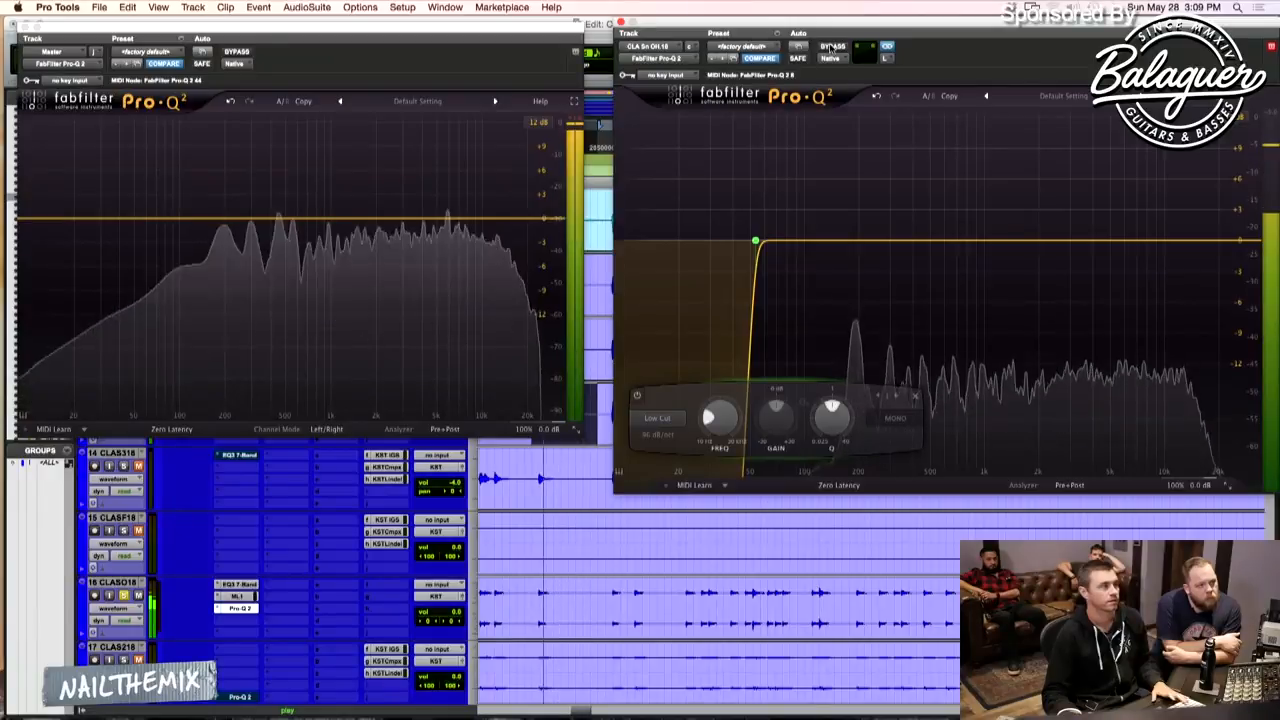
{"action": "key", "text": "space"}
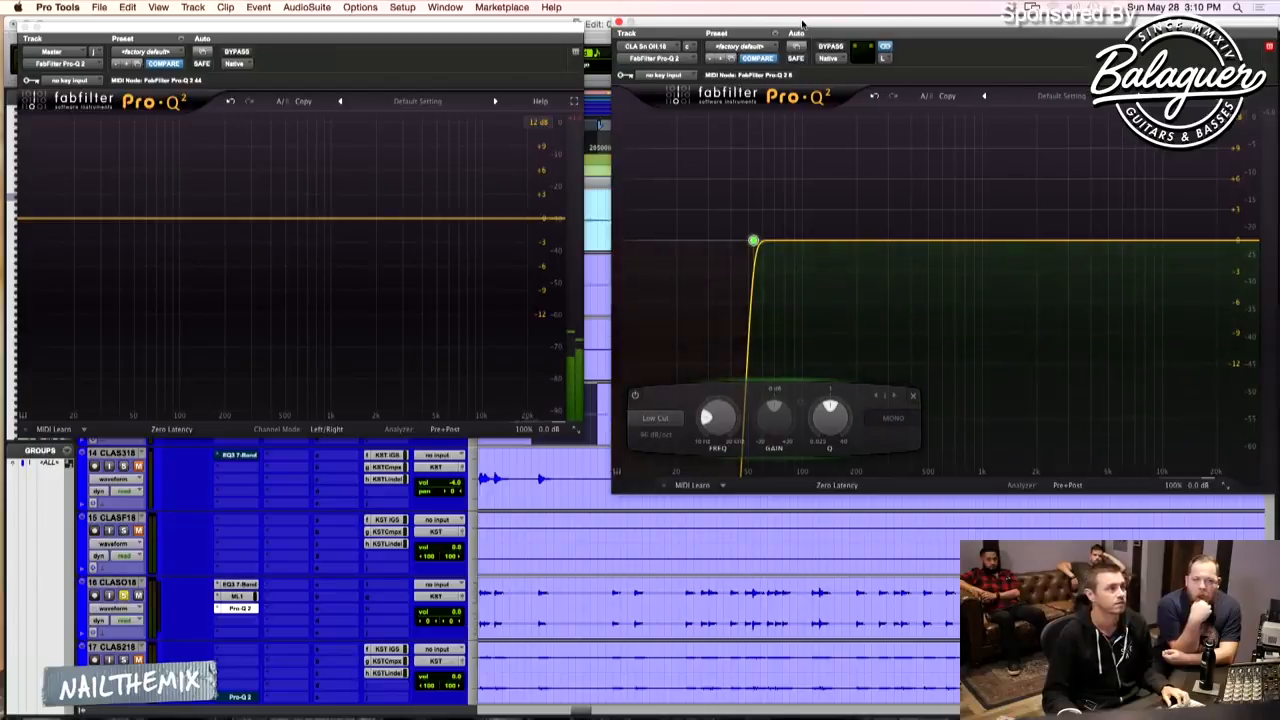
- Lower the low-cut frequency in the overhead track's Pro-Q 2 to about 46 Hz
{"action": "left_click_drag", "start_coordinate": [804, 22], "coordinate": [799, 20]}
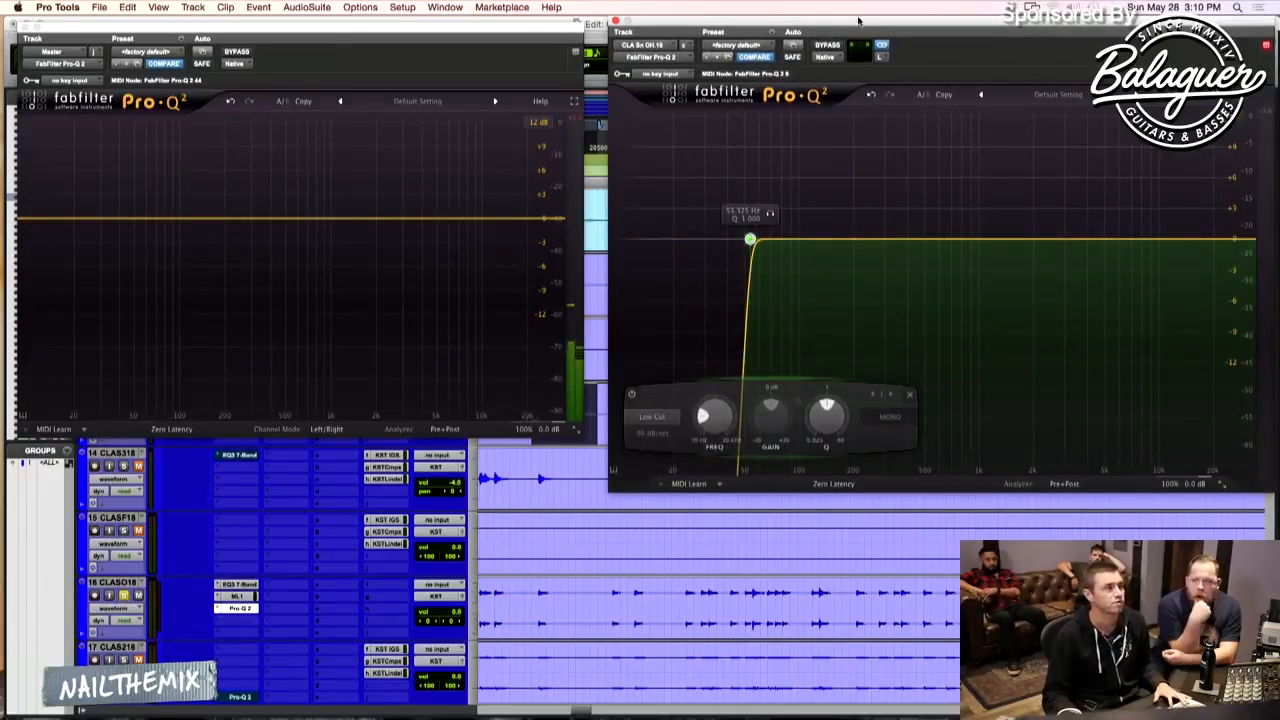
{"action": "key", "text": "space"}
{"action": "mouse_move", "coordinate": [749, 241]}
{"action": "left_mouse_down"}
{"action": "mouse_move", "coordinate": [618, 242]}
{"action": "mouse_move", "coordinate": [738, 246]}
{"action": "left_mouse_up"}
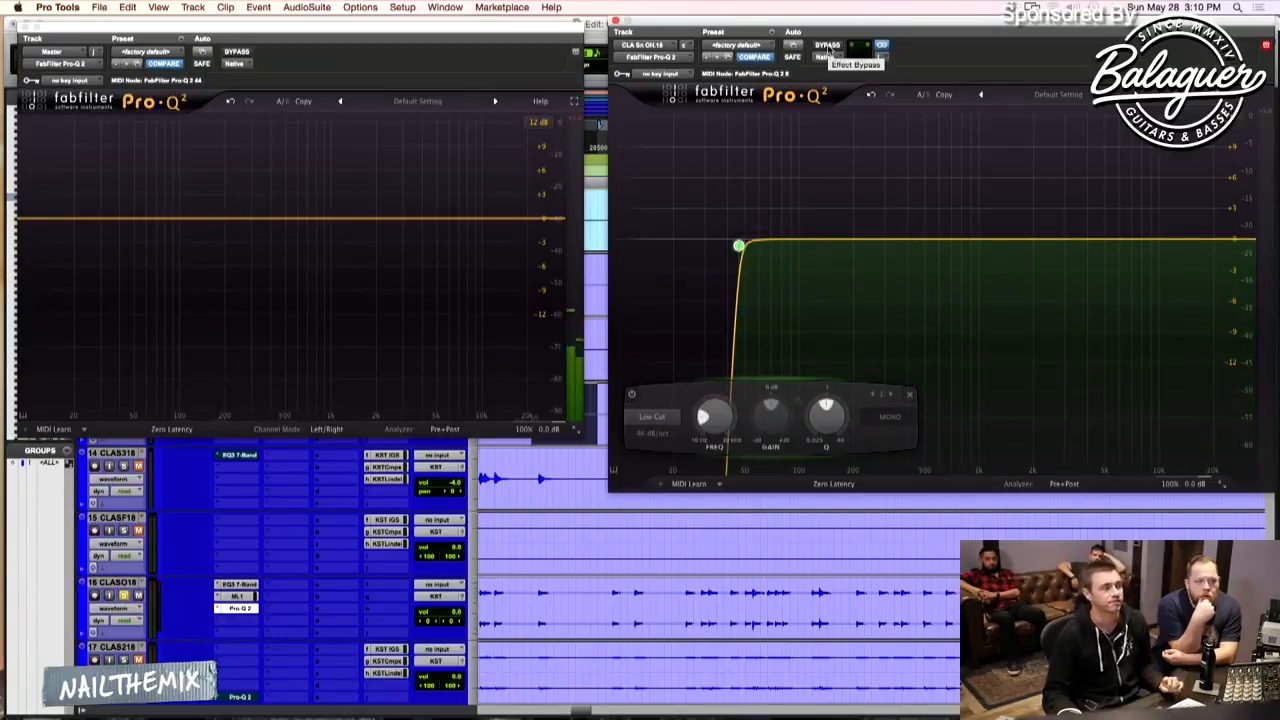
{"action": "mouse_move", "coordinate": [739, 248]}
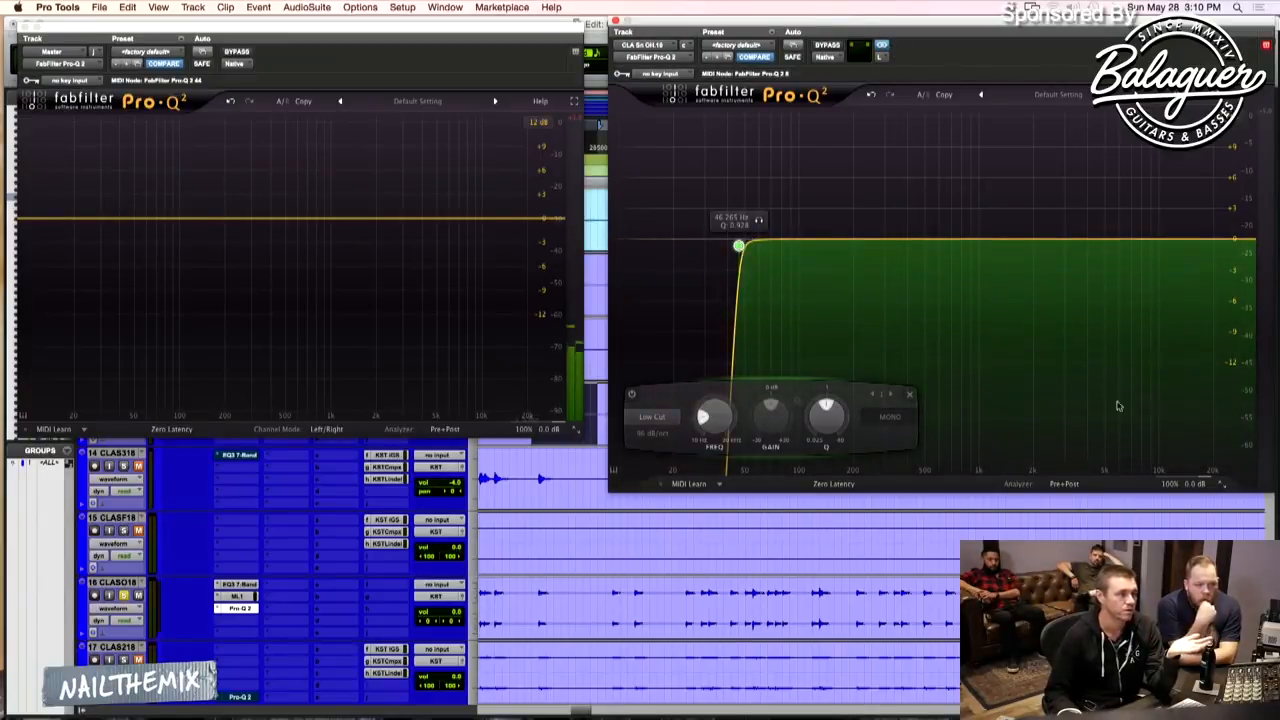
{"action": "mouse_move", "coordinate": [1180, 468]}
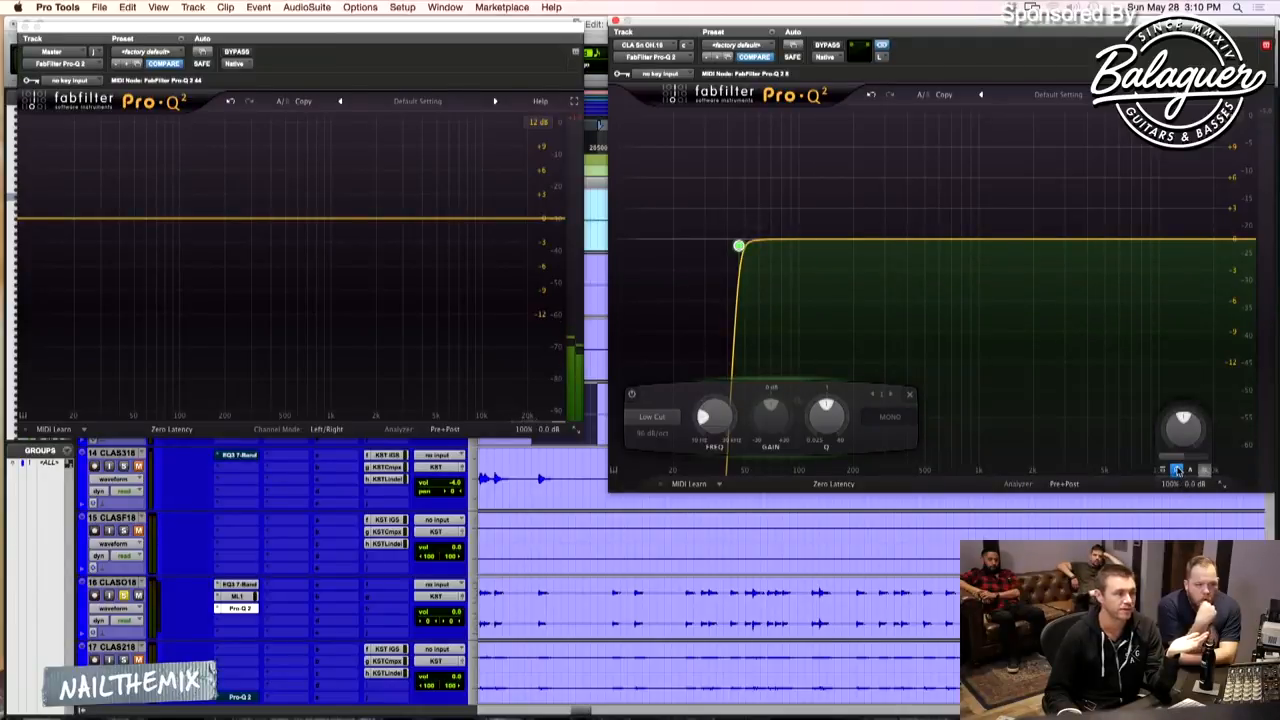
- Replay the selected hit with the 46 Hz low cut active and again with Pro-Q 2 bypassed
{"action": "key", "text": "space"}
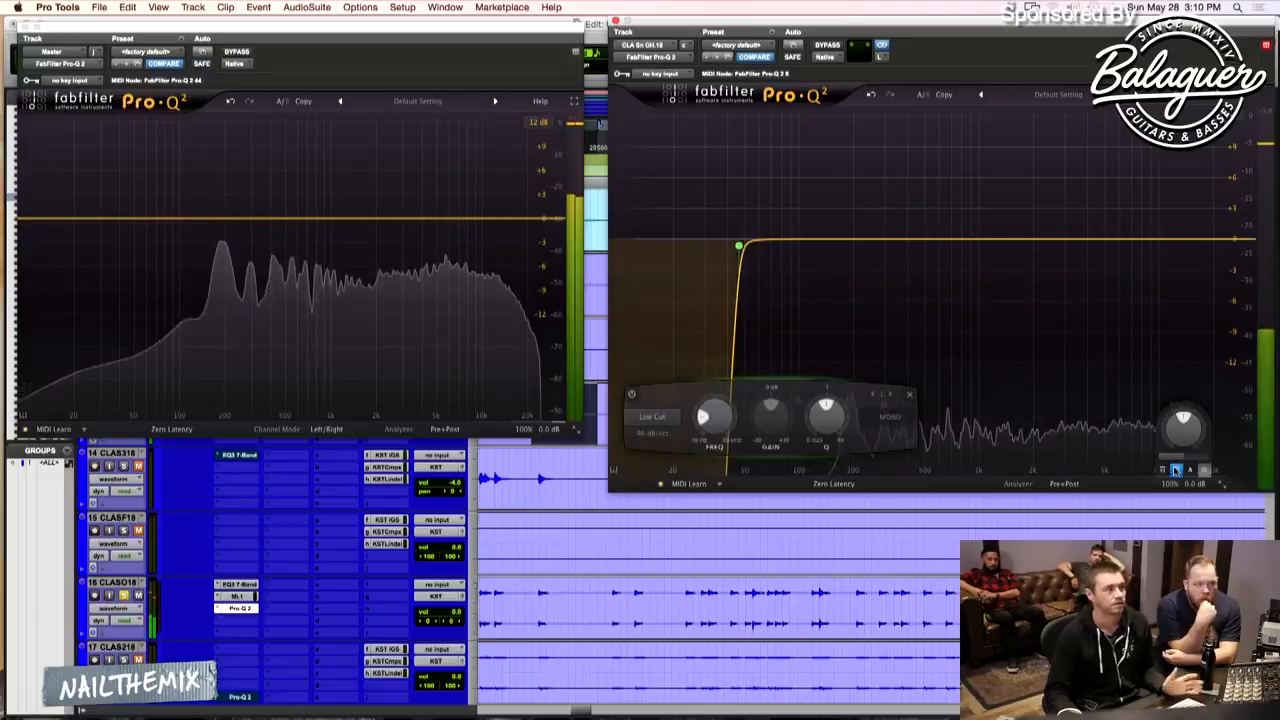
{"action": "key", "text": "space"}
{"action": "left_click", "coordinate": [826, 47]}
{"action": "key", "text": "space"}
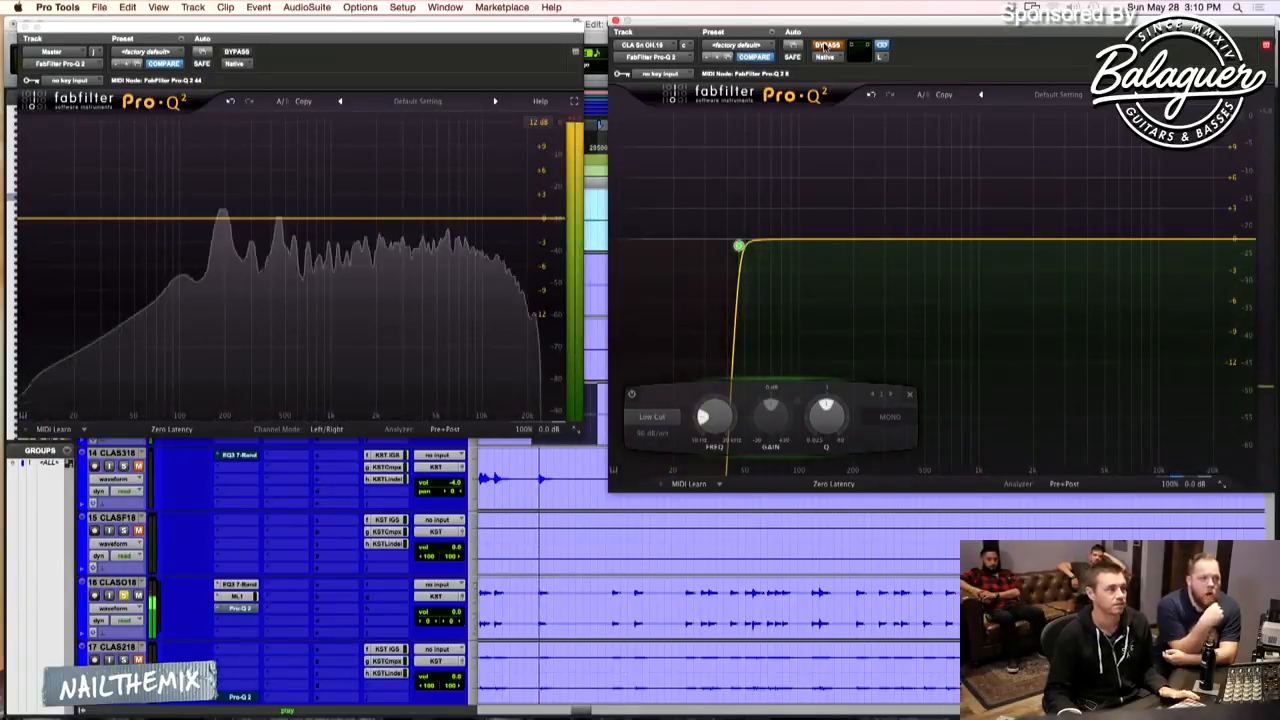
- Take the overhead track's Pro-Q 2 out of bypass and replay the selected hit with the 46 Hz low cut active
{"action": "key", "text": "space"}
{"action": "left_click", "coordinate": [826, 47]}
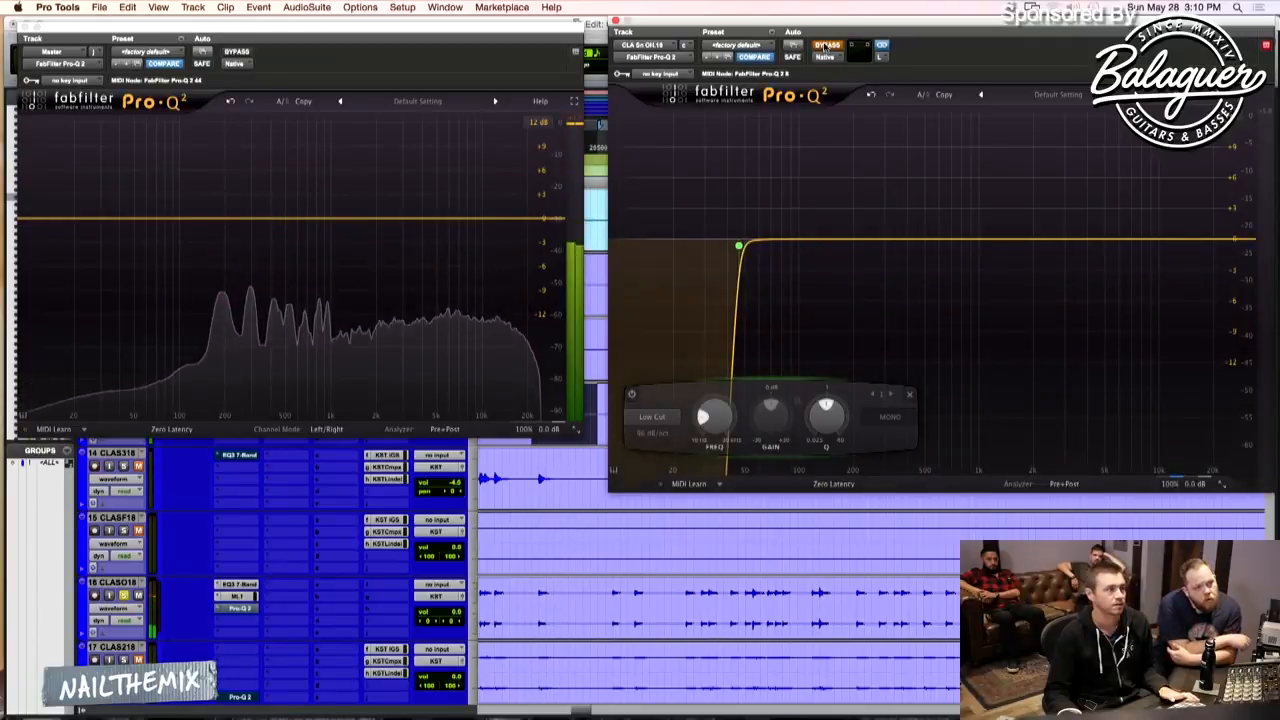
{"action": "key", "text": "space"}
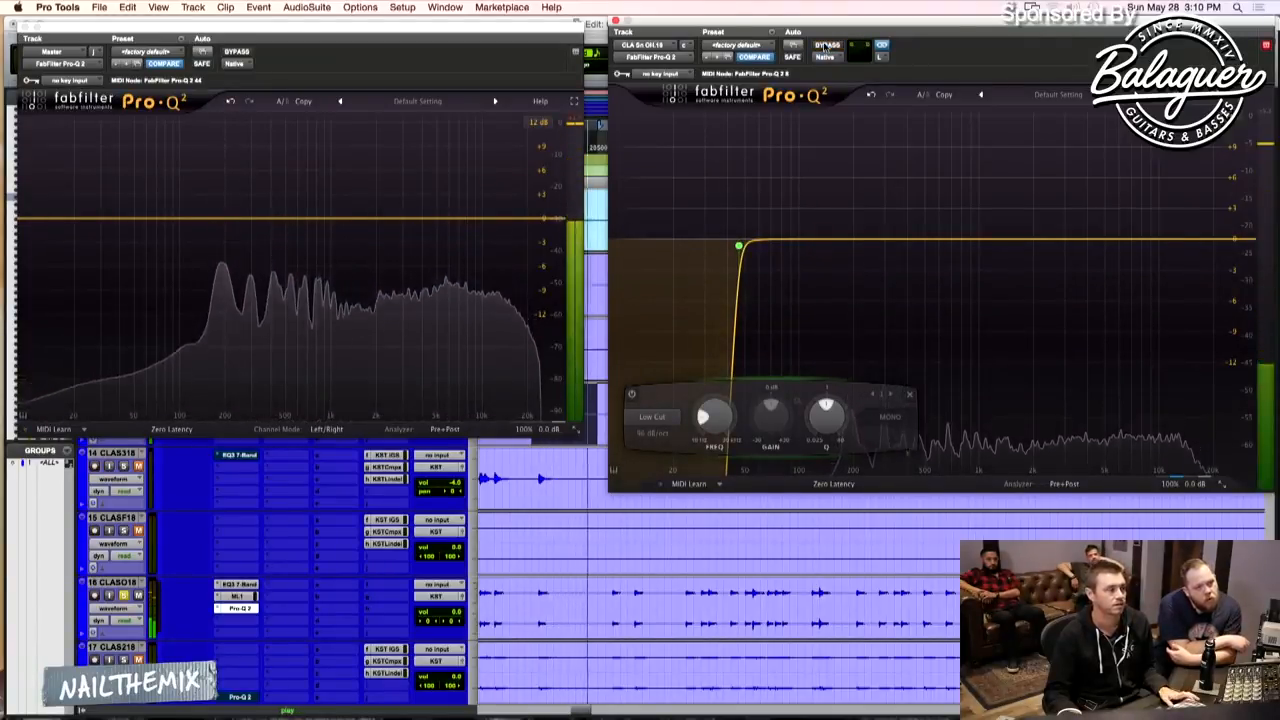
{"action": "key", "text": "space"}
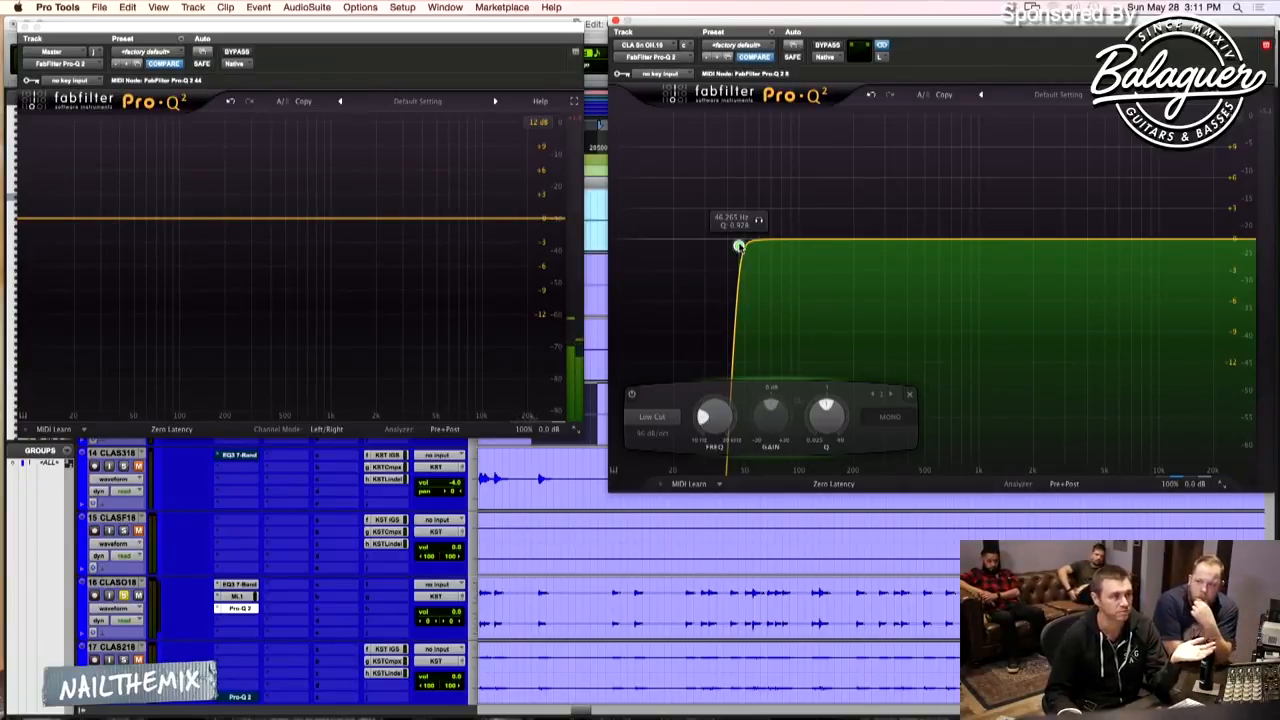
- Solo only the snare overhead track 16 and raise its Pro-Q 2 low cut to about 89 Hz during playback
{"action": "left_click_drag", "start_coordinate": [738, 245], "coordinate": [740, 239]}
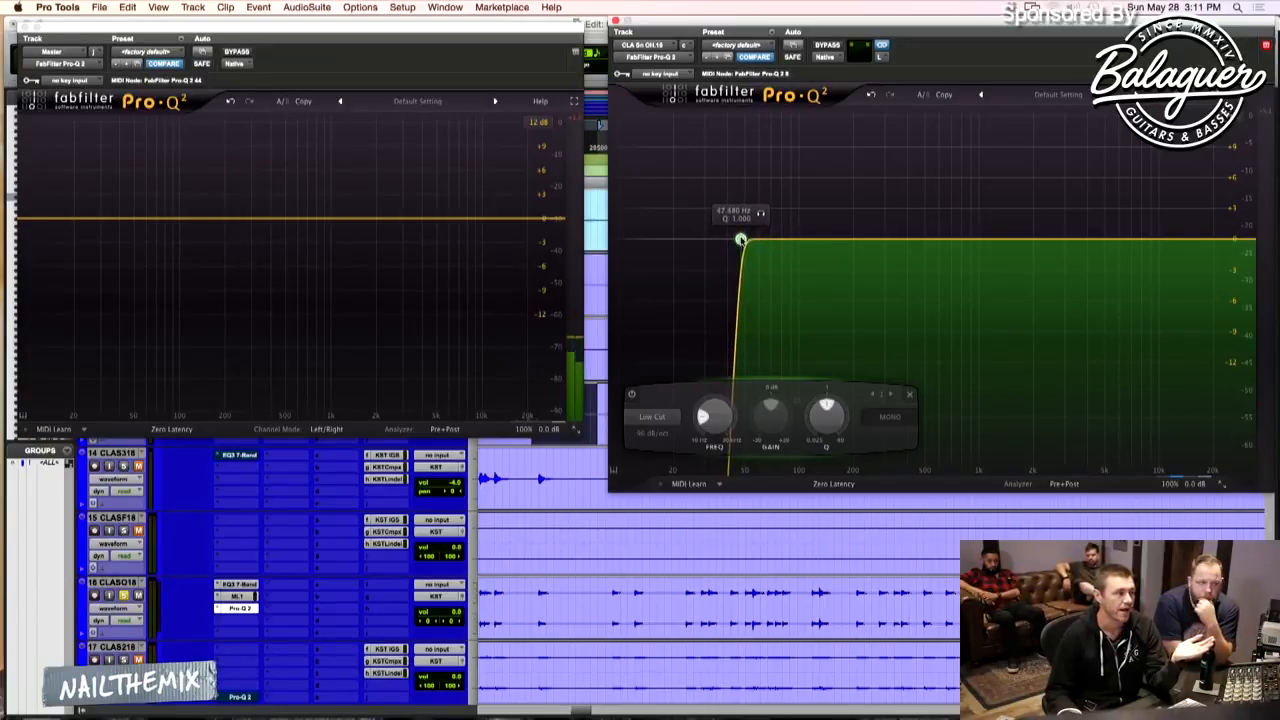
{"action": "left_click", "coordinate": [123, 596]}
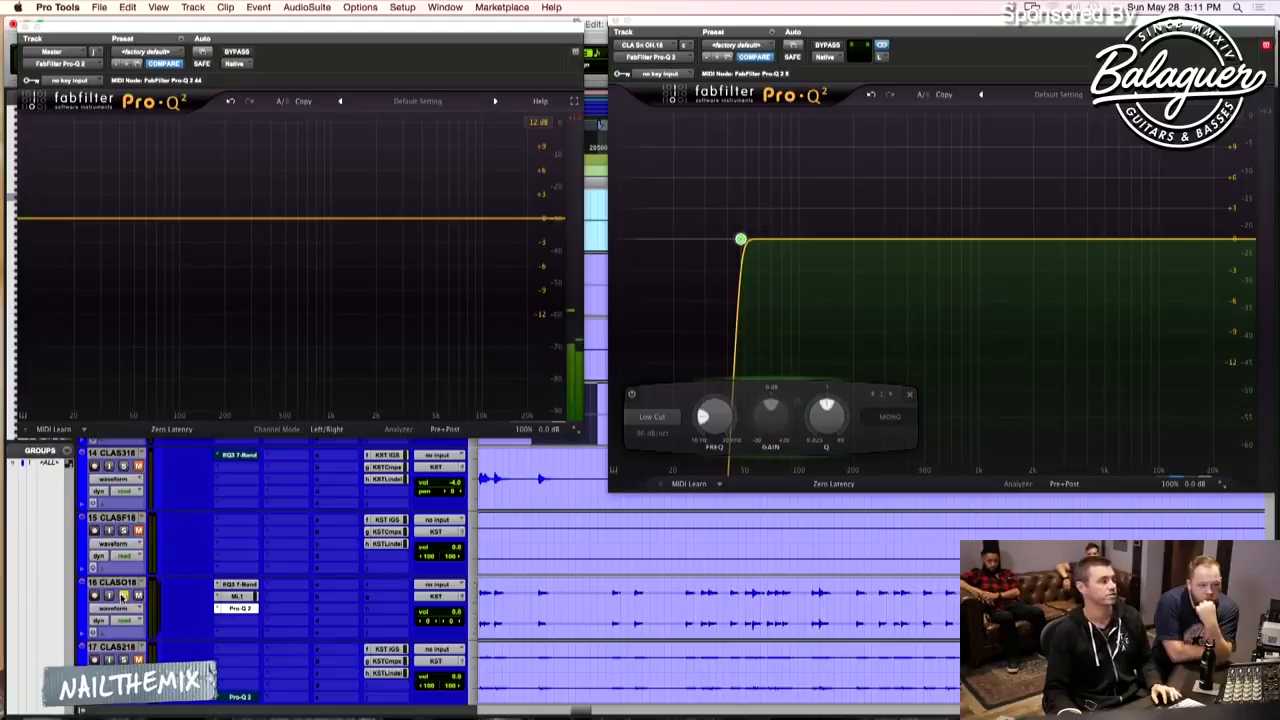
{"action": "key", "text": "space"}
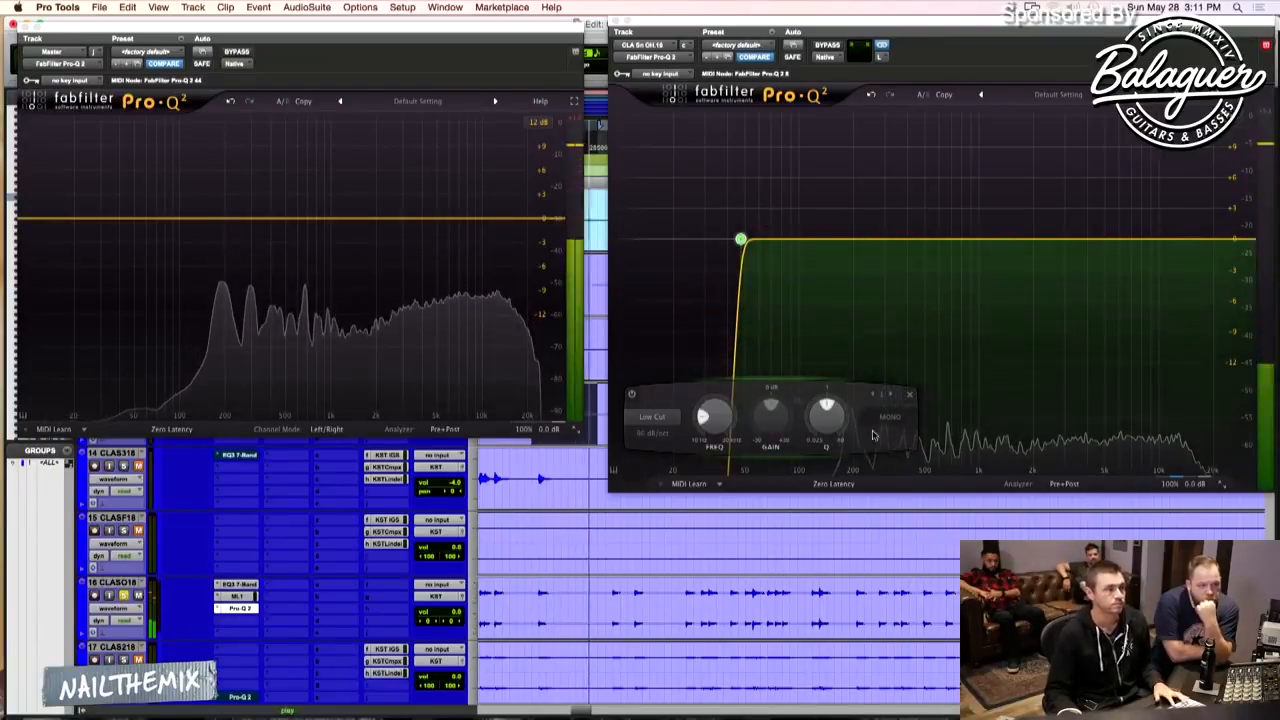
{"action": "left_click_drag", "start_coordinate": [741, 240], "coordinate": [790, 239]}
{"action": "key", "text": "space"}
{"action": "mouse_move", "coordinate": [1163, 486]}
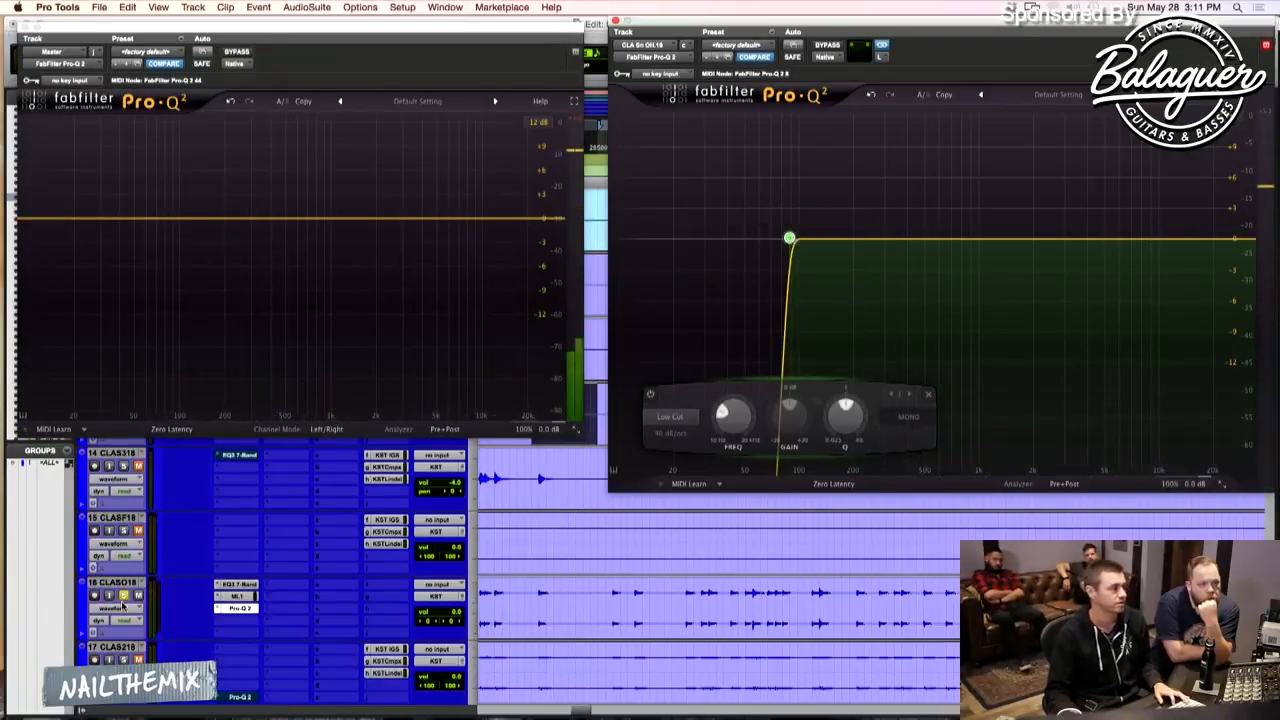
- Solo snare tracks 13 and 12 along with the overhead and replay the hit, inverting the phase in the overhead's Pro-Q 2
{"action": "scroll", "coordinate": [140, 492], "scroll_direction": "up", "scroll_amount": 4}
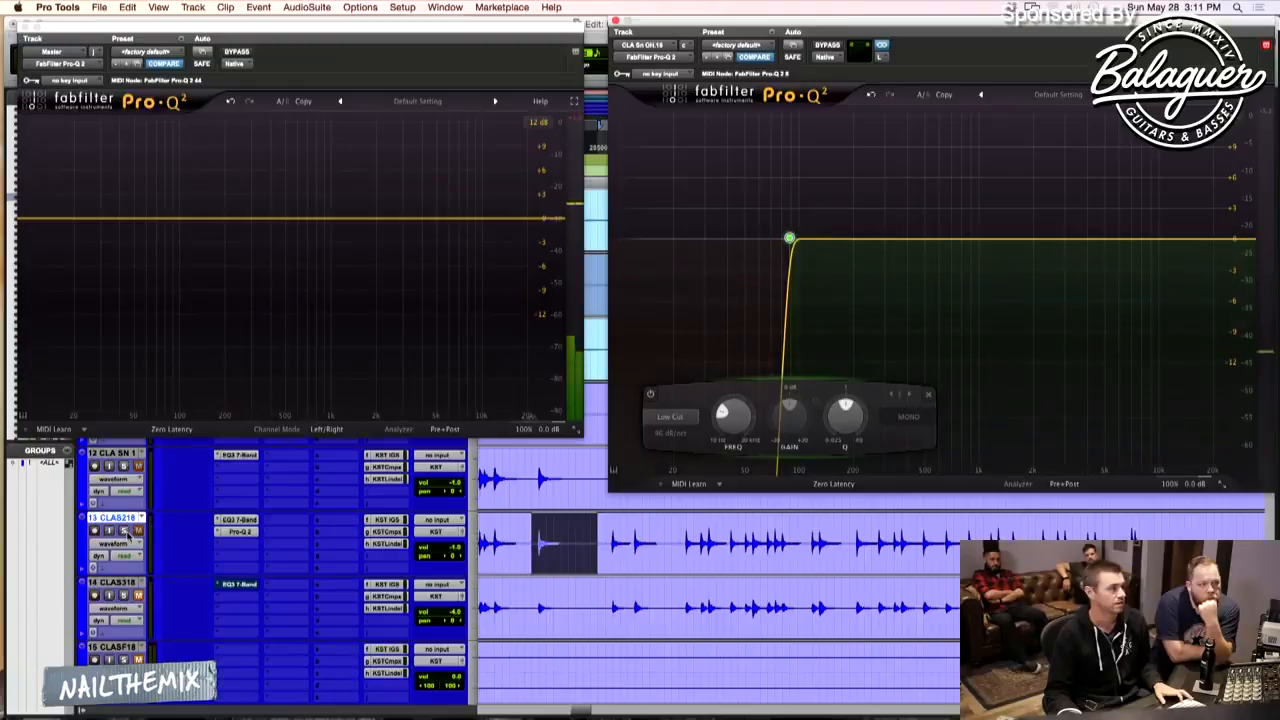
{"action": "left_click", "coordinate": [125, 532]}
{"action": "left_click", "coordinate": [123, 466]}
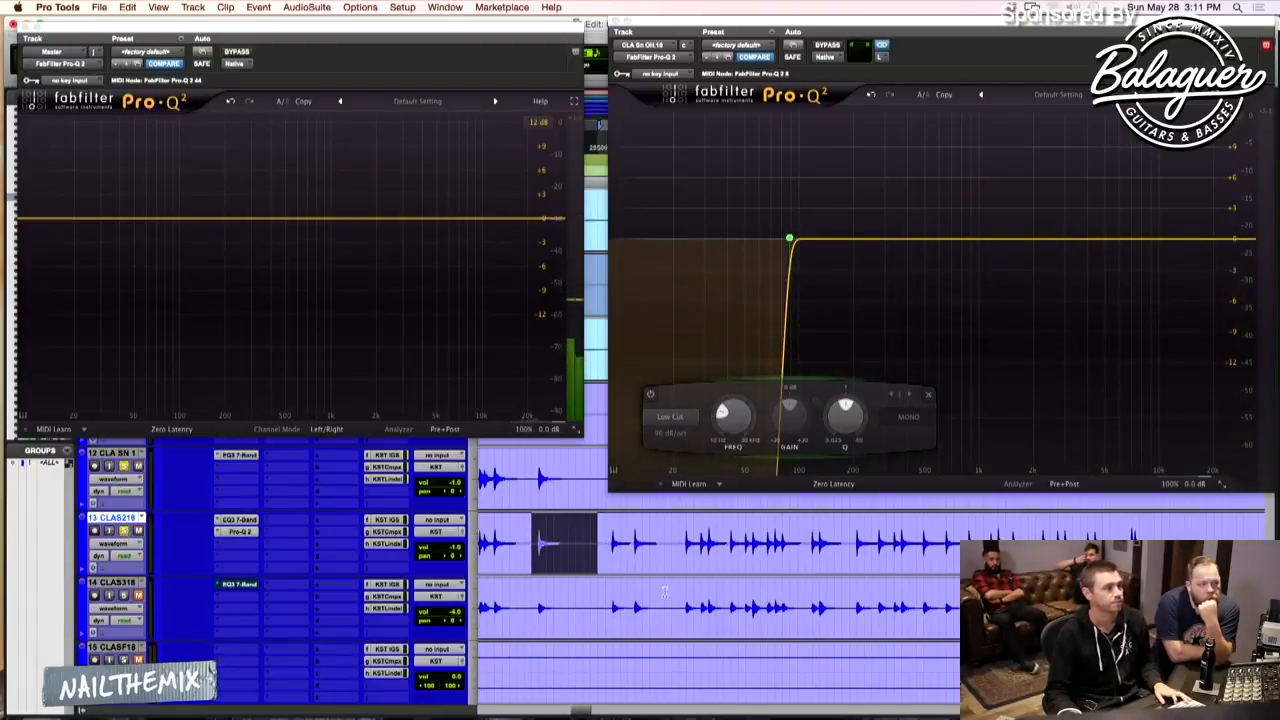
{"action": "key", "text": "space"}
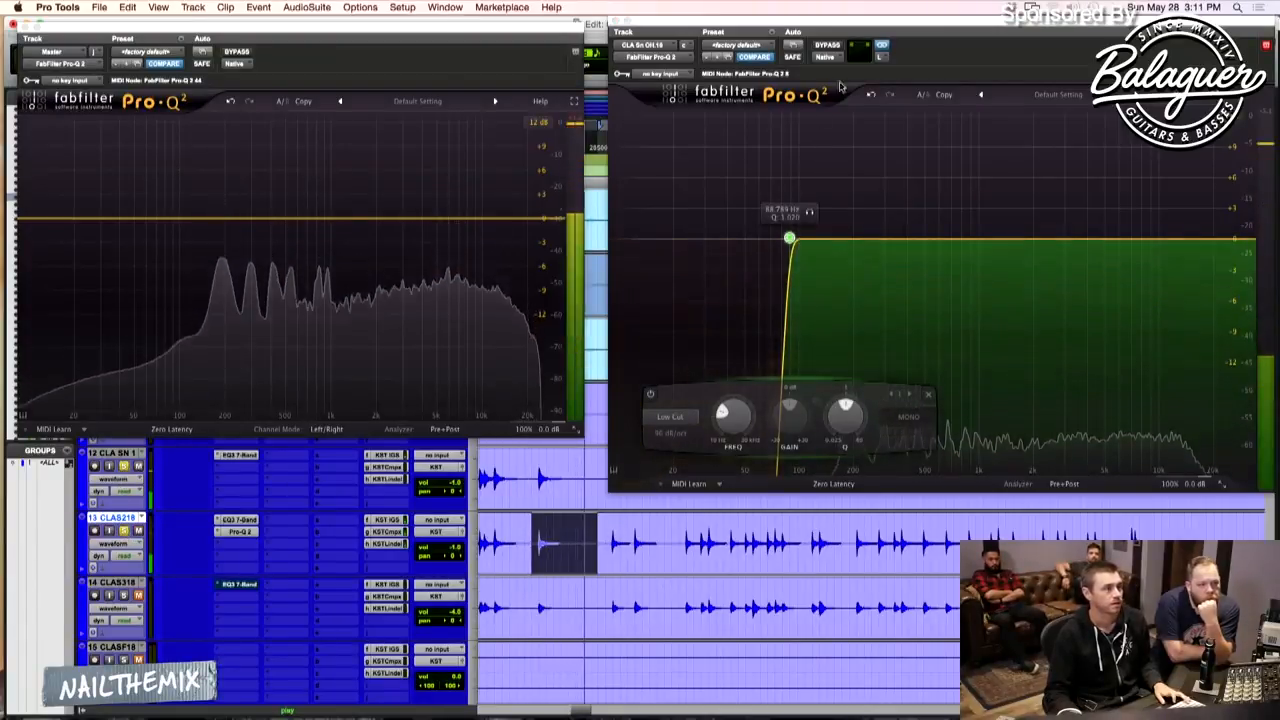
{"action": "left_click", "coordinate": [1177, 472]}
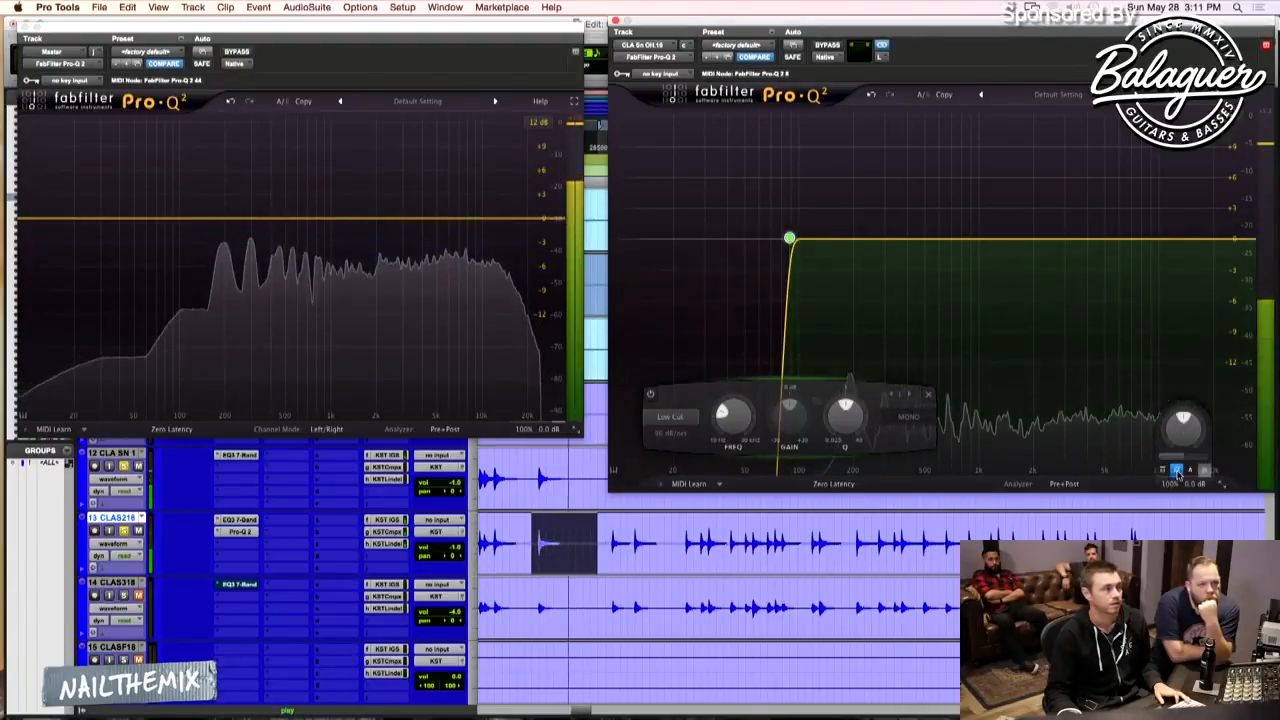
{"action": "mouse_move", "coordinate": [790, 240]}
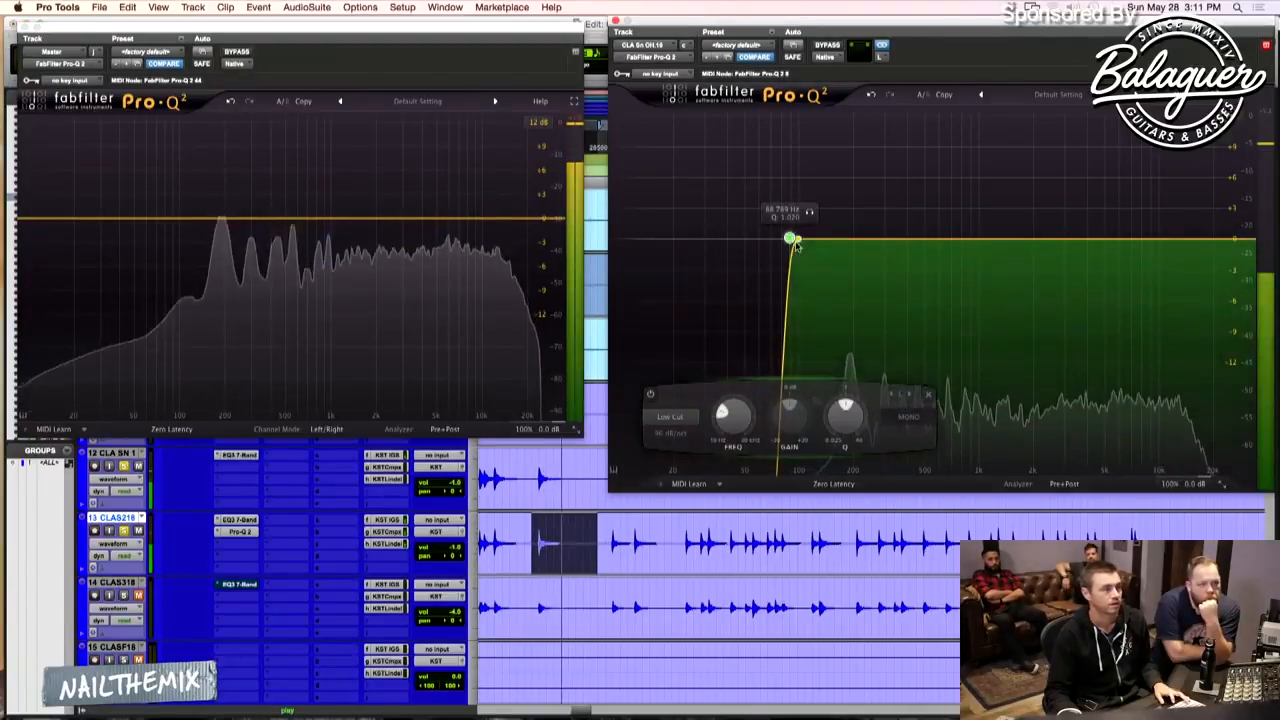
{"action": "key", "text": "space"}
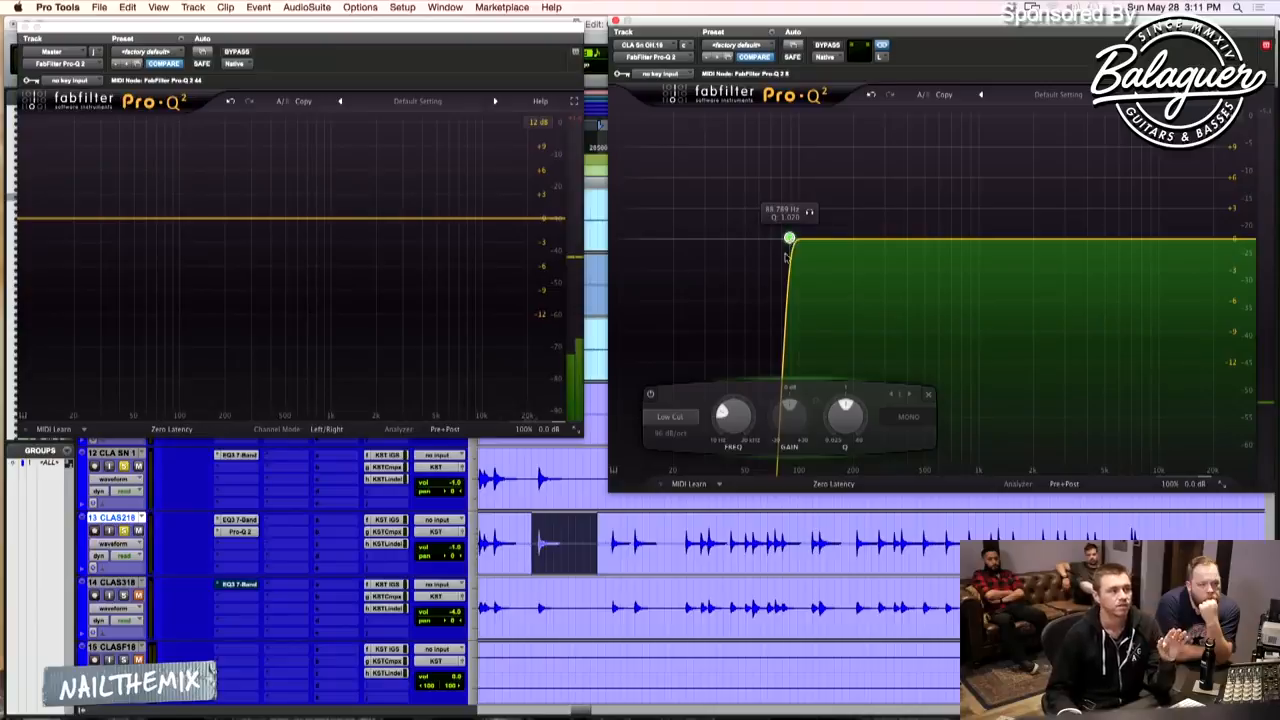
- Try slopes of 6, 24 and 30 dB/oct on the overhead's low cut and return it to 24 dB/oct
{"action": "left_click", "coordinate": [671, 434]}
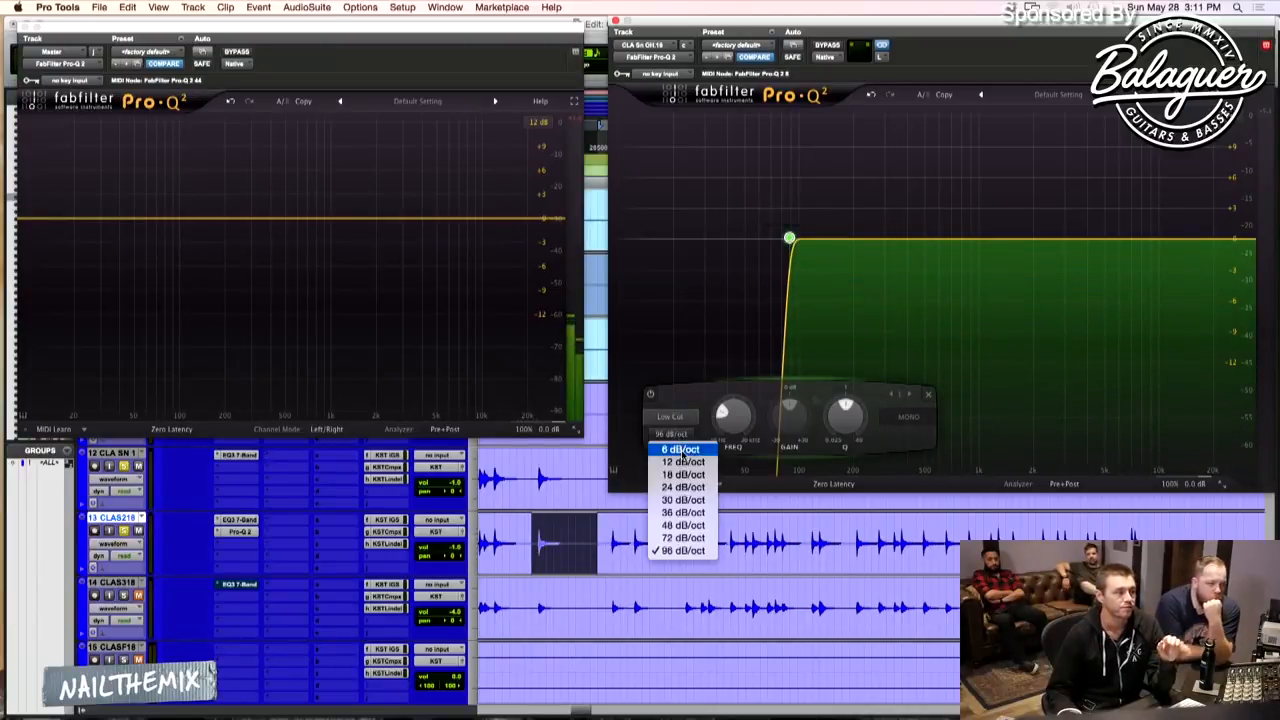
{"action": "left_click", "coordinate": [683, 450]}
{"action": "left_click", "coordinate": [679, 441]}
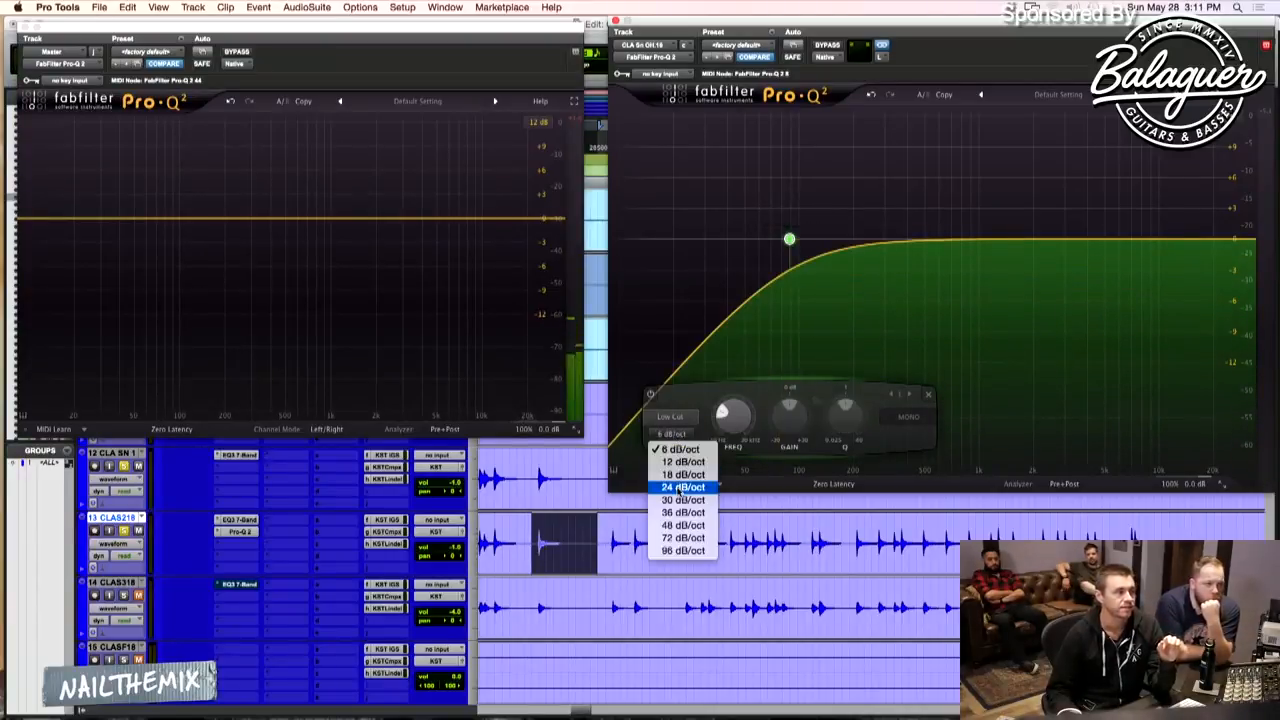
{"action": "left_click", "coordinate": [677, 486]}
{"action": "left_click", "coordinate": [679, 438]}
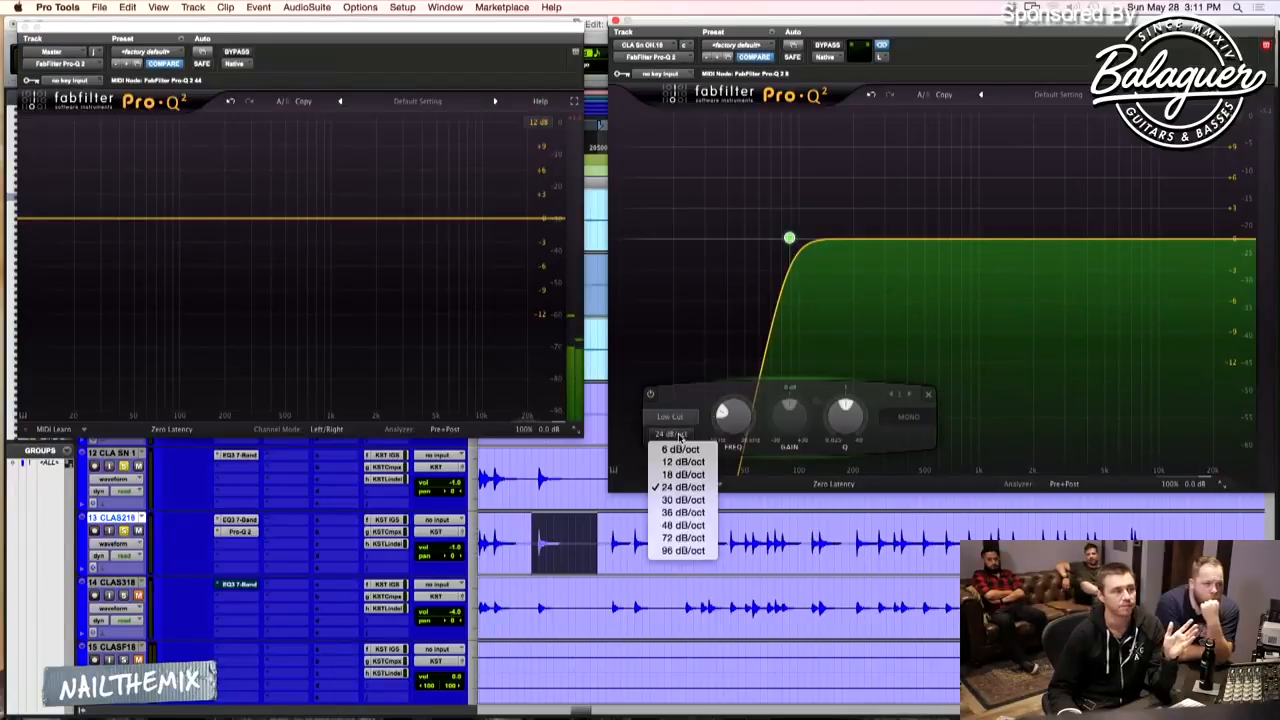
{"action": "left_click", "coordinate": [683, 500]}
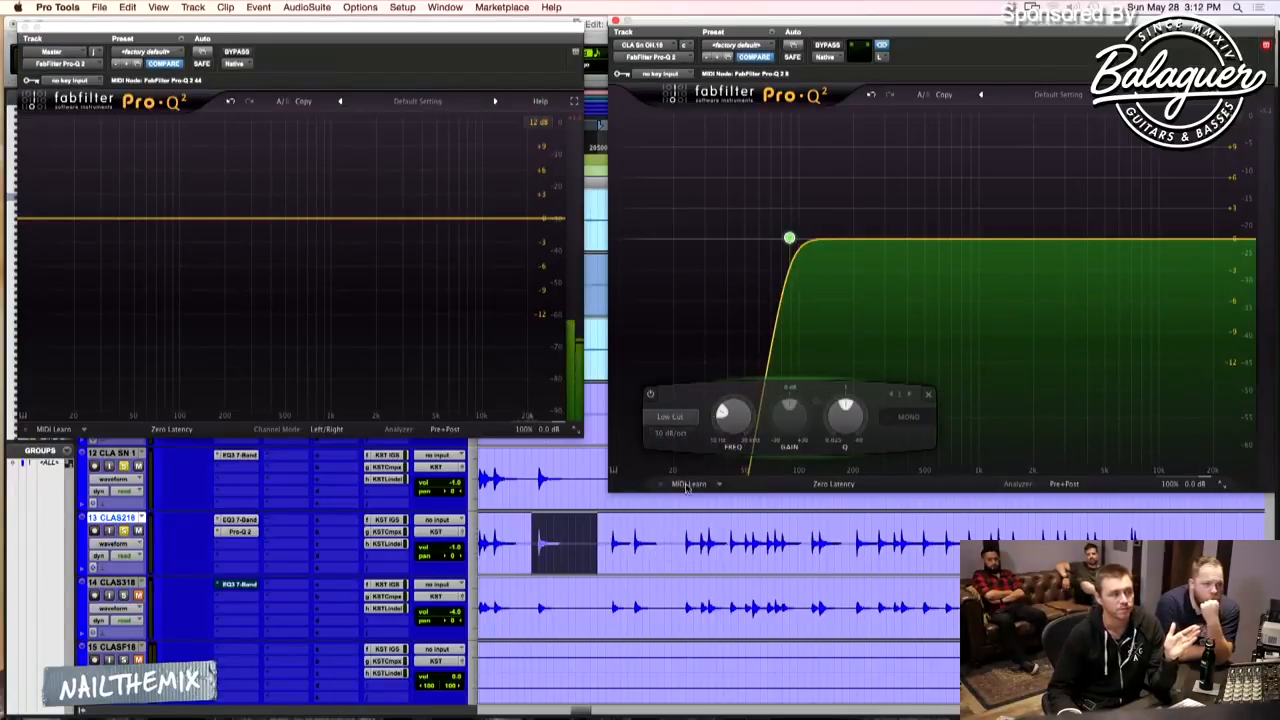
{"action": "left_click", "coordinate": [670, 437]}
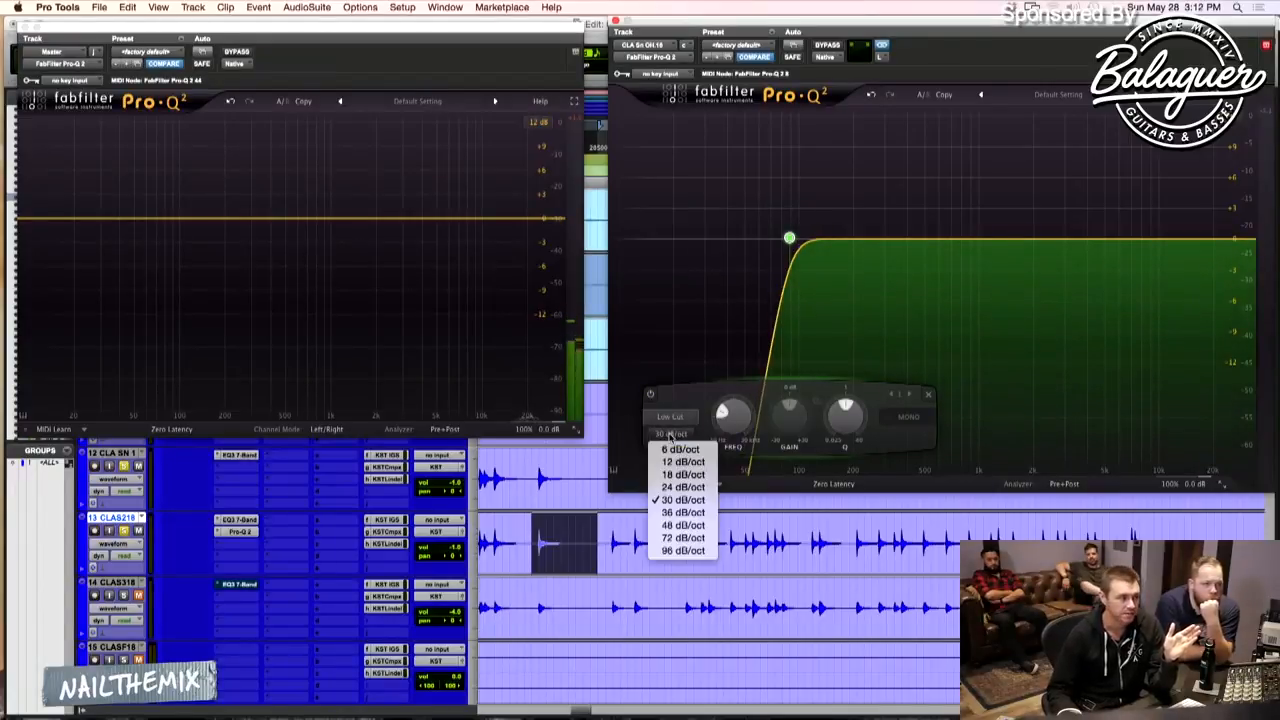
{"action": "left_click", "coordinate": [680, 486]}
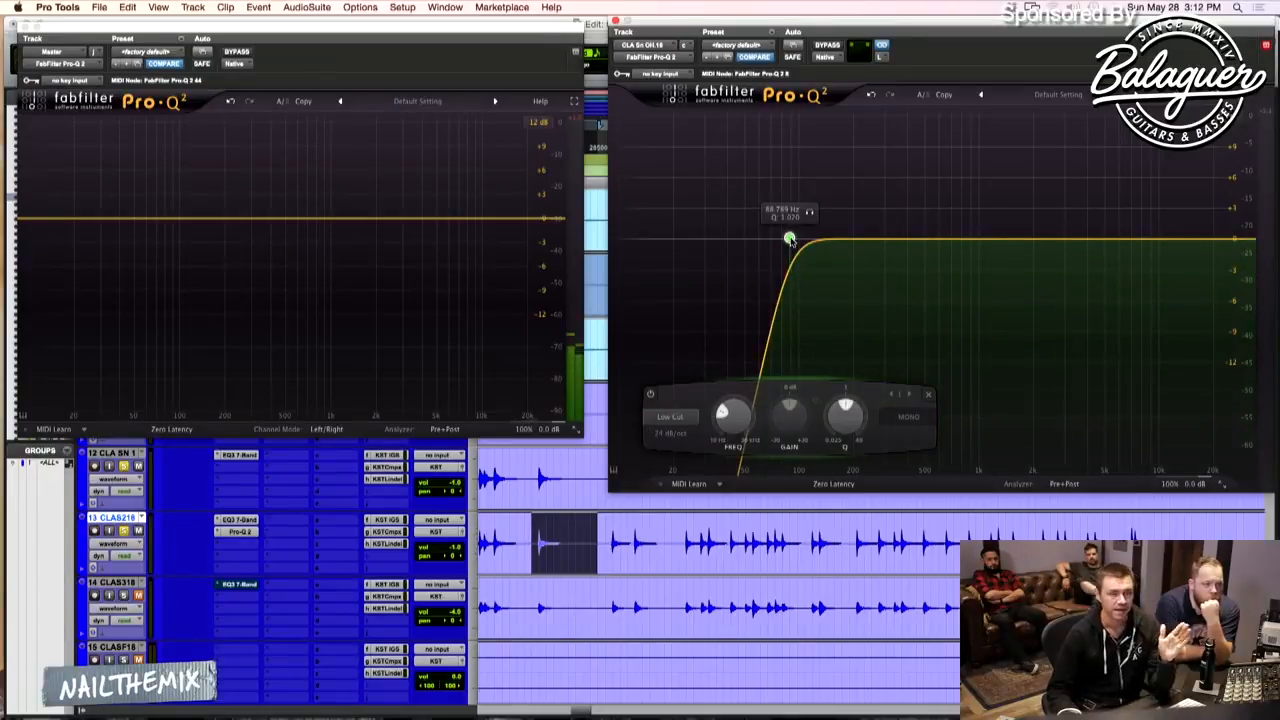
- Lower the overhead's low cut to about 51 Hz and steepen its slope to 96 dB/oct
{"action": "left_click_drag", "start_coordinate": [789, 240], "coordinate": [746, 240]}
{"action": "left_click", "coordinate": [747, 240], "text": "alt+shift"}
{"action": "left_click", "coordinate": [747, 240], "text": "alt+shift"}
{"action": "left_click", "coordinate": [747, 240], "text": "alt+shift"}
{"action": "left_click", "coordinate": [747, 240], "text": "alt+shift"}
{"action": "left_click", "coordinate": [747, 240], "text": "alt+shift"}
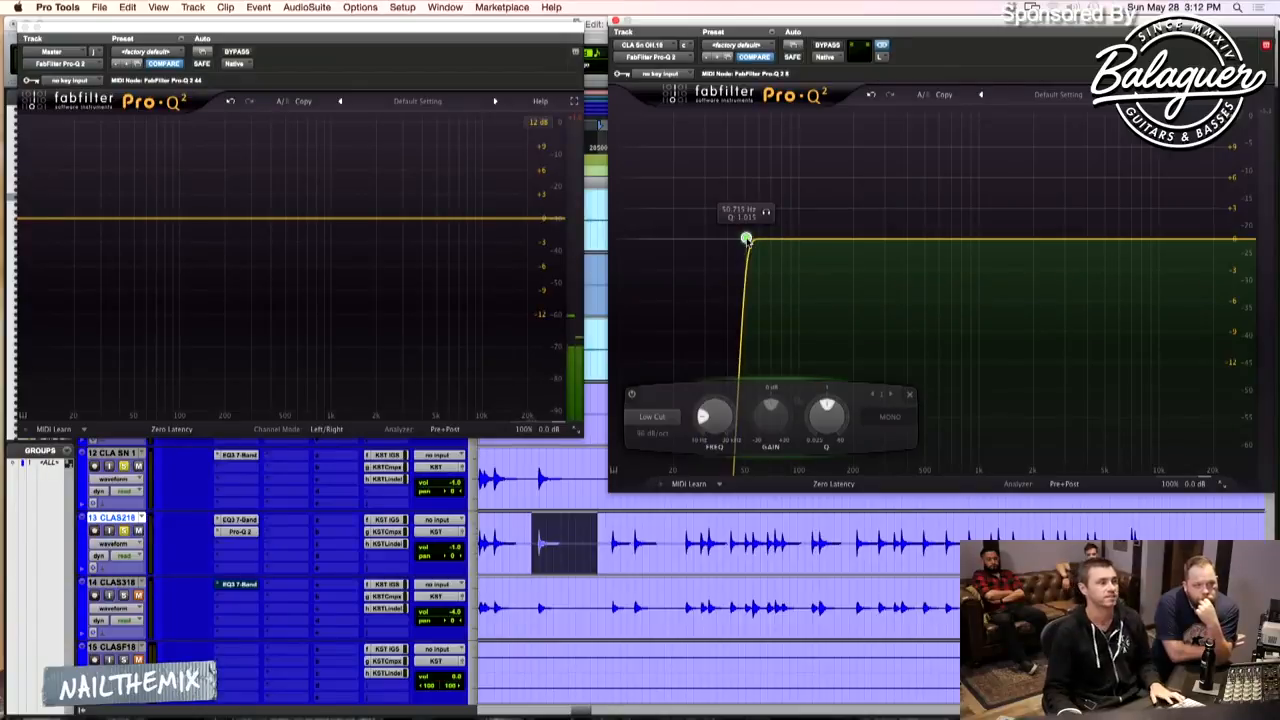
- Lower the overhead's low cut to about 36 Hz and compare the hit in playback using Pro-Q 2's phase invert
{"action": "left_click_drag", "start_coordinate": [746, 240], "coordinate": [734, 240]}
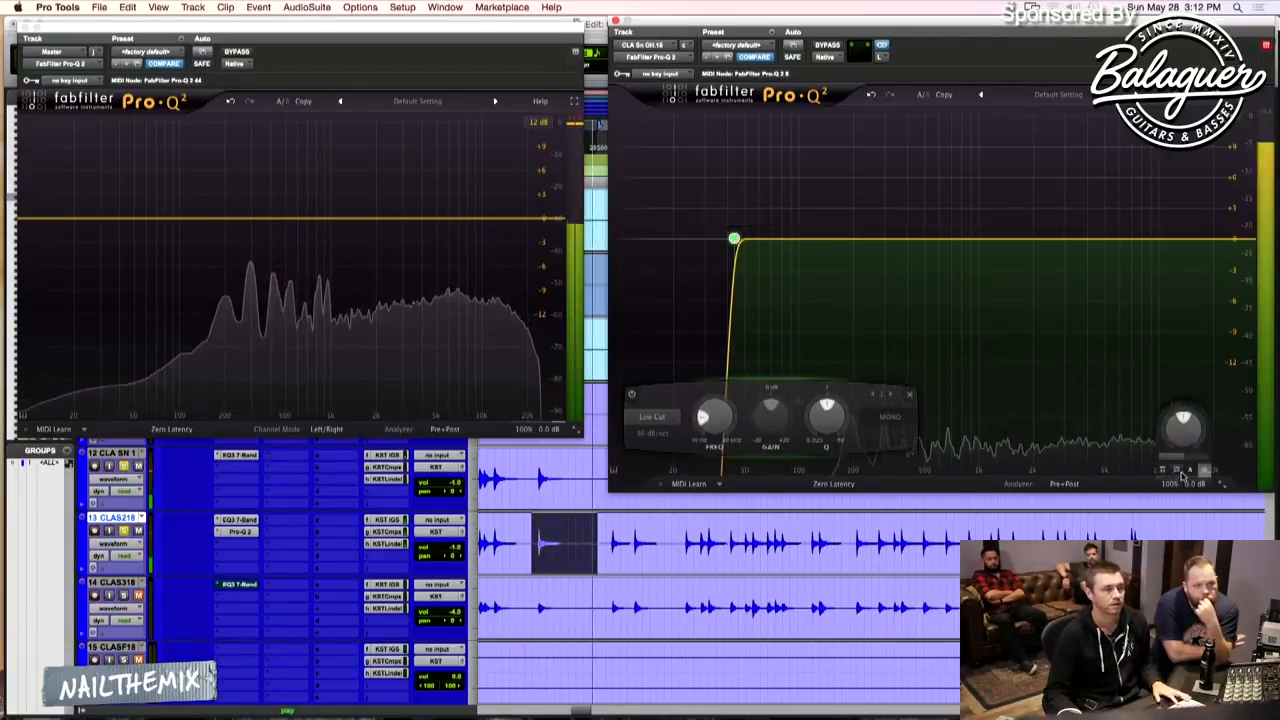
{"action": "left_click", "coordinate": [1176, 470]}
{"action": "left_click_drag", "start_coordinate": [734, 240], "coordinate": [720, 240]}
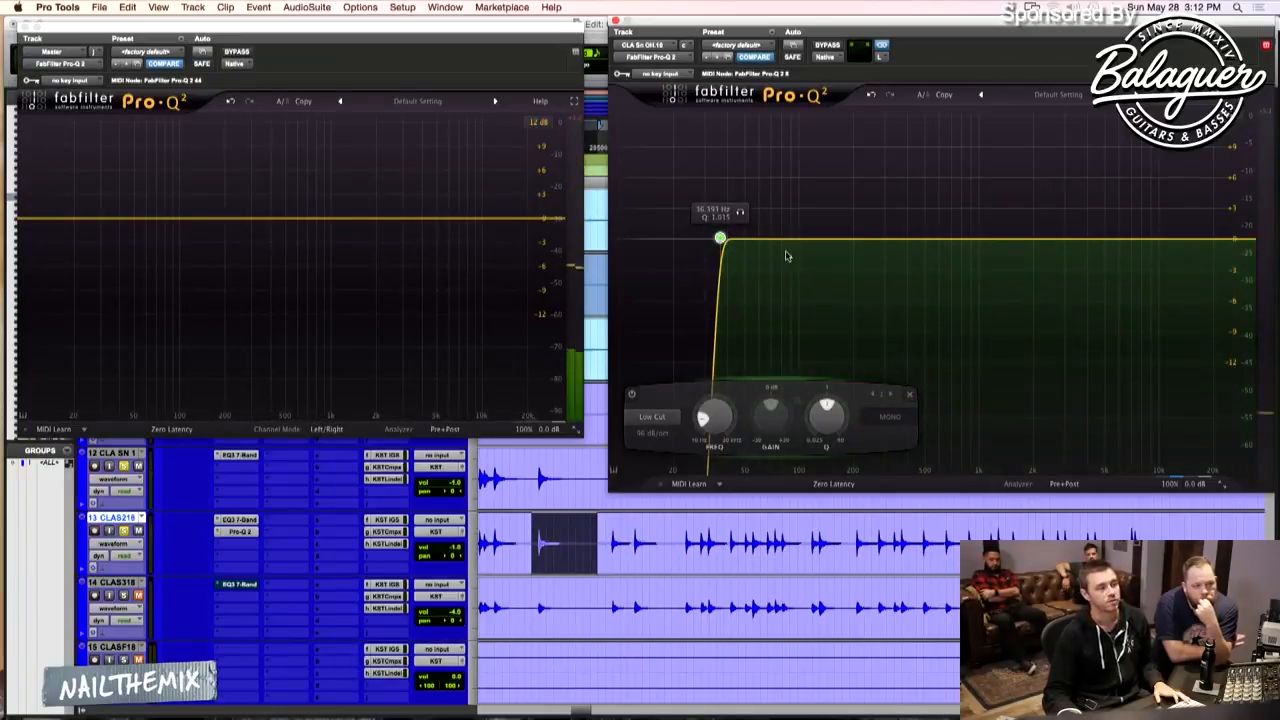
{"action": "mouse_move", "coordinate": [1177, 472]}
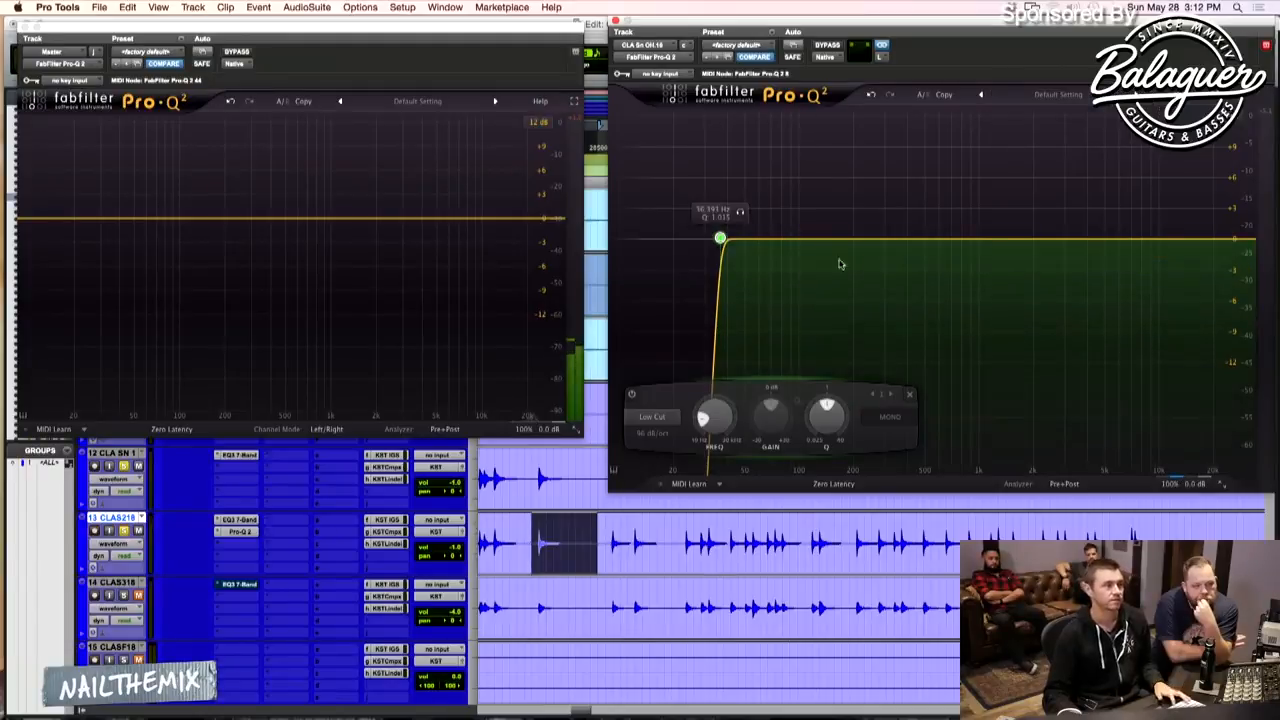
{"action": "key", "text": "space"}
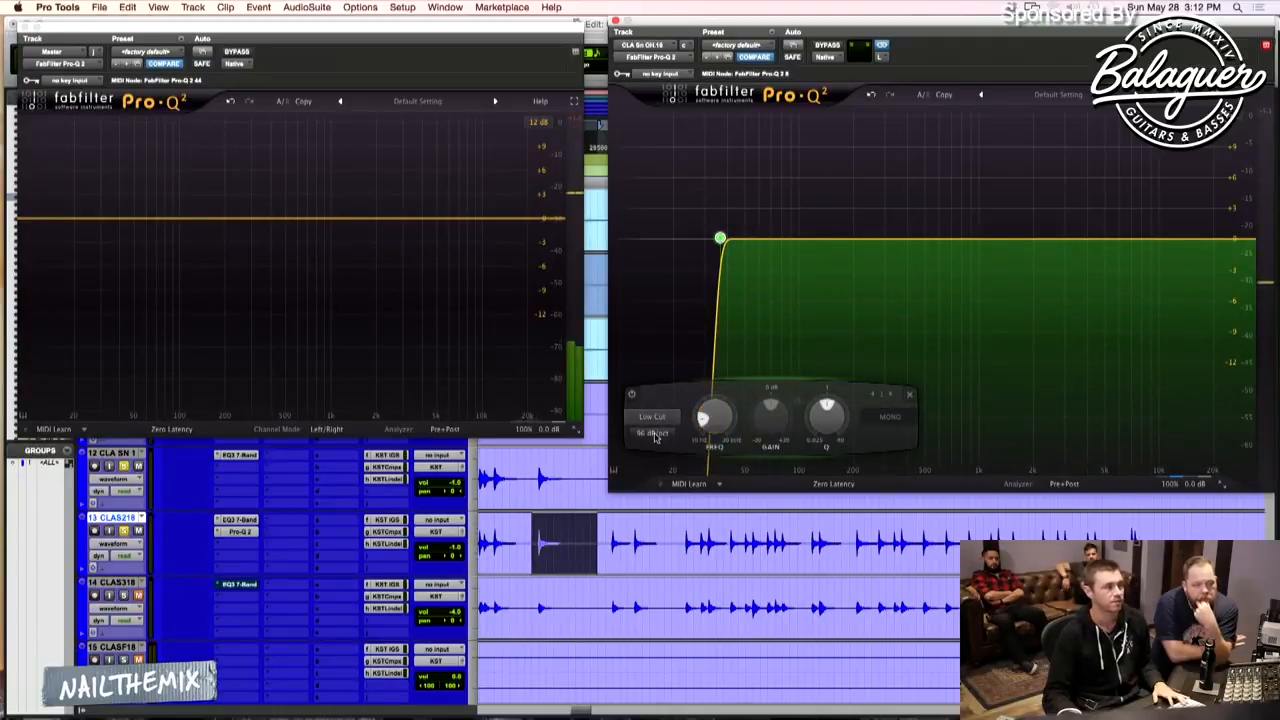
- Audition the overhead's low cut at 30 and 6 dB/oct during playback, then restore the 96 dB/oct slope
{"action": "mouse_move", "coordinate": [656, 436]}
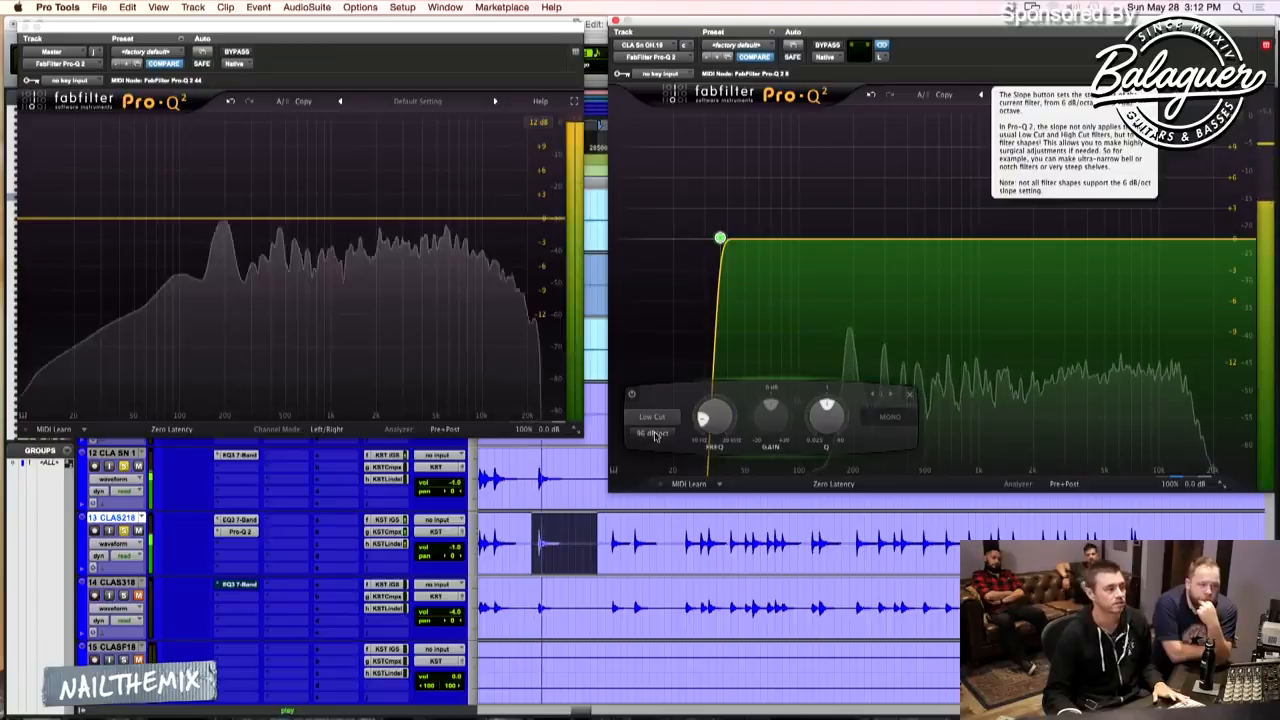
{"action": "left_click", "coordinate": [656, 436]}
{"action": "left_click", "coordinate": [666, 500]}
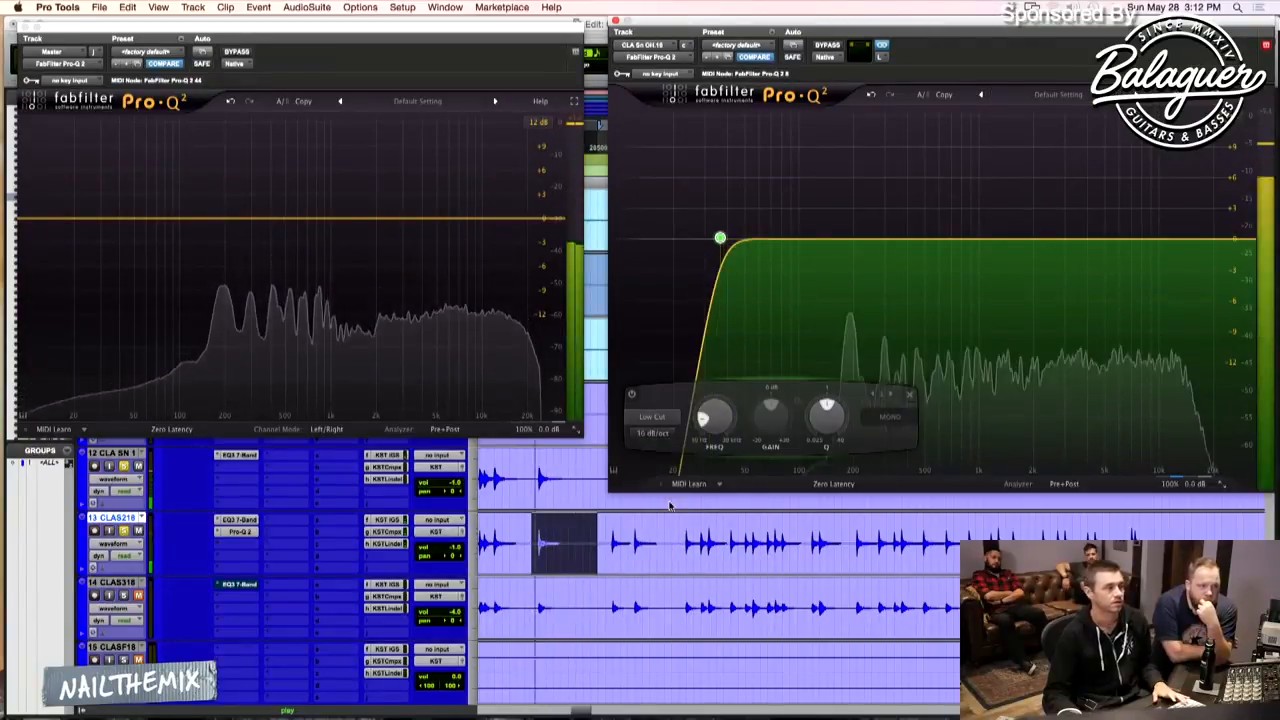
{"action": "left_click", "coordinate": [655, 434]}
{"action": "left_click", "coordinate": [662, 450]}
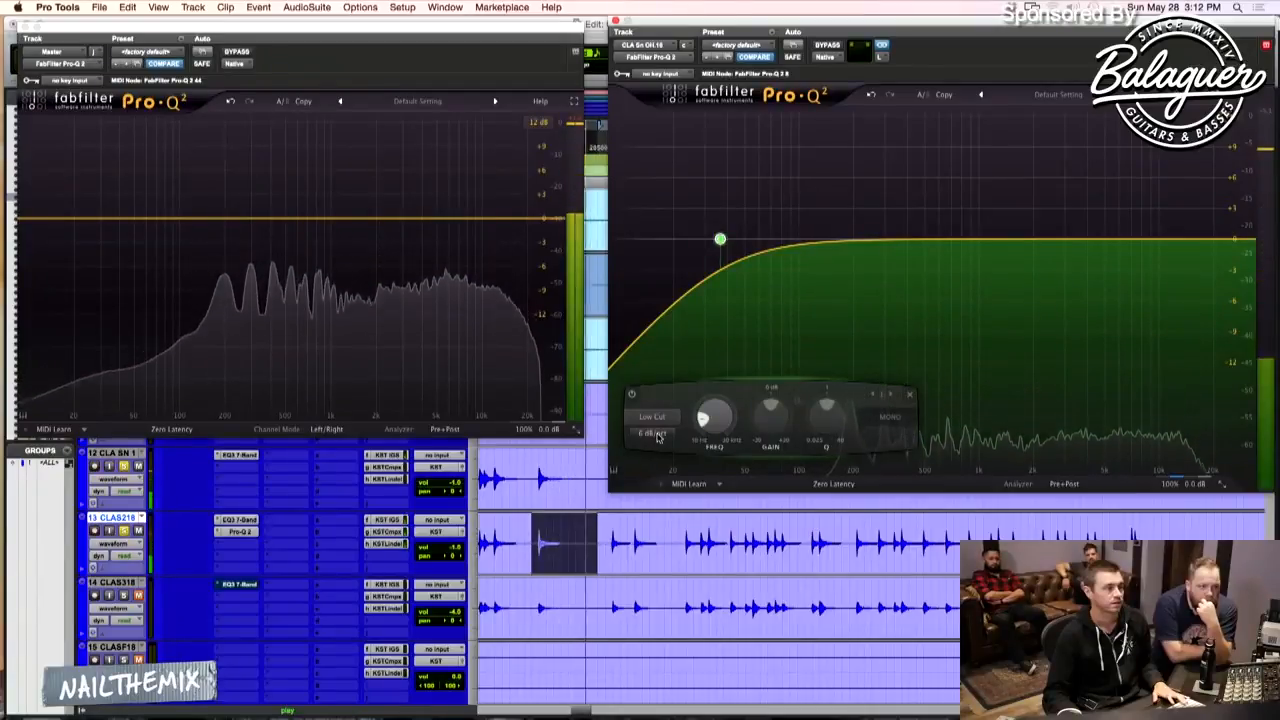
{"action": "left_click", "coordinate": [656, 436]}
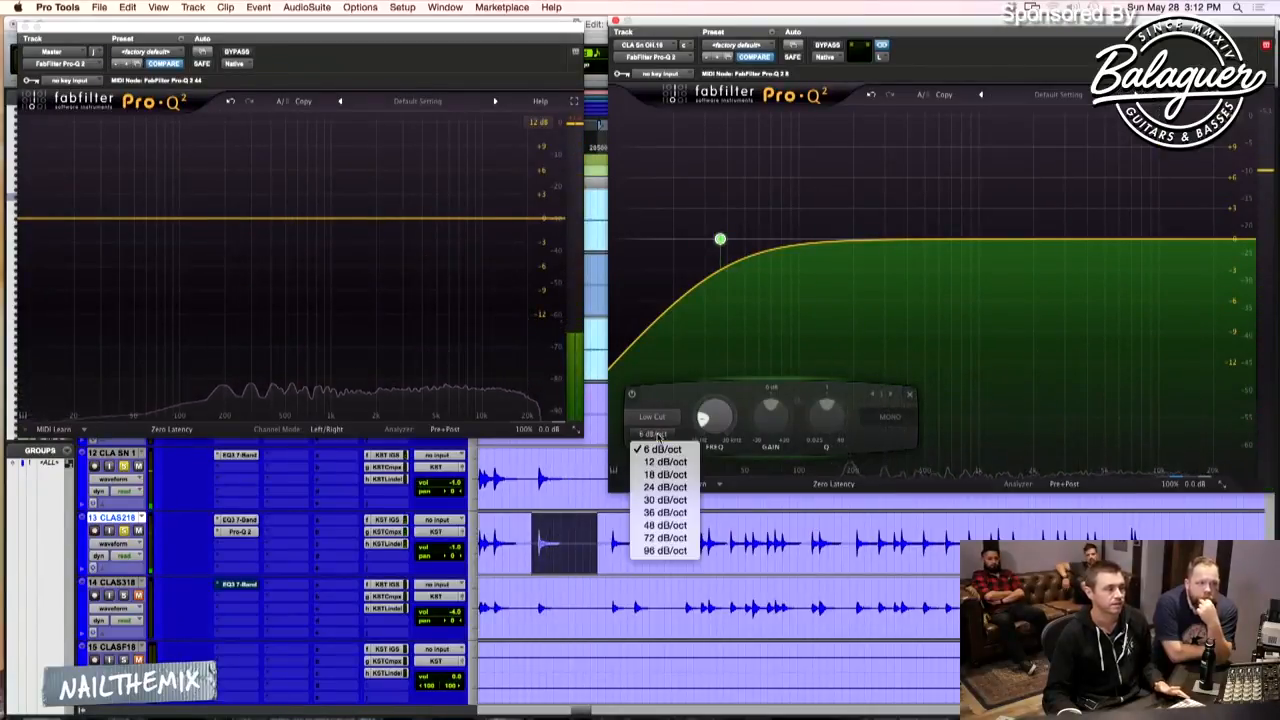
{"action": "left_click", "coordinate": [664, 550]}
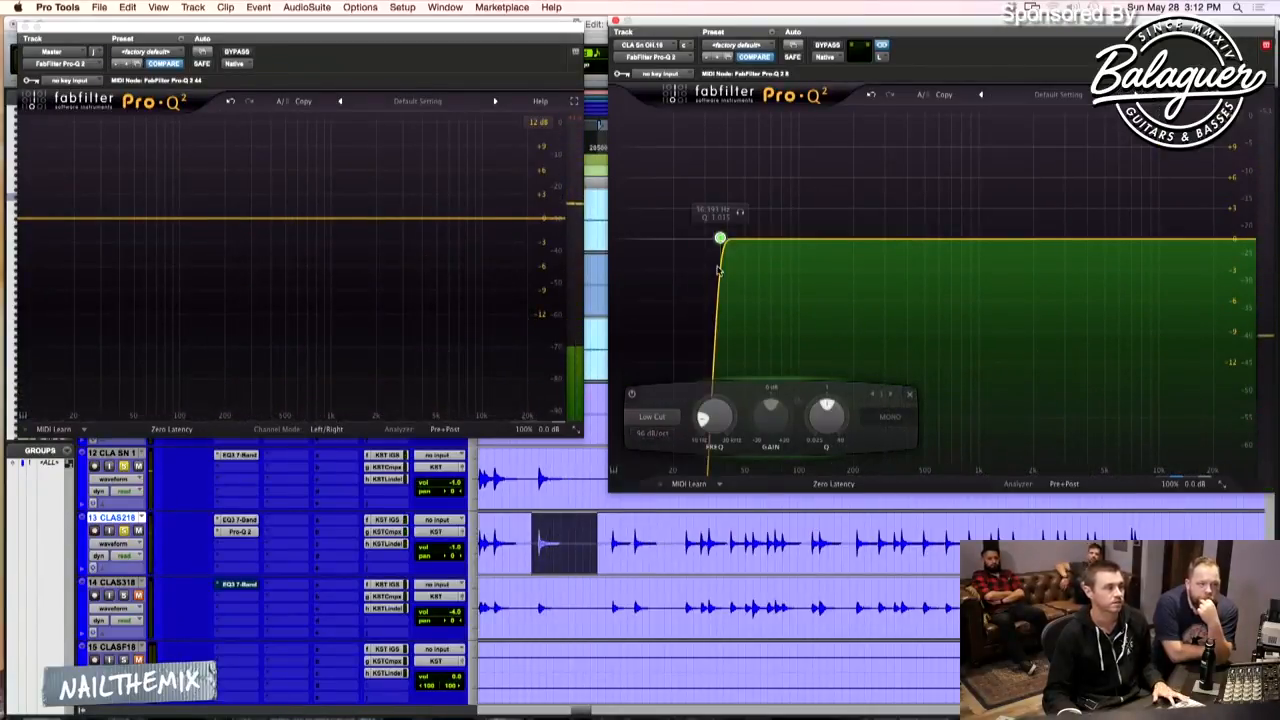
- Raise the low-cut frequency in the overhead track's Pro-Q 2 to about 41 Hz
{"action": "key", "text": "space"}
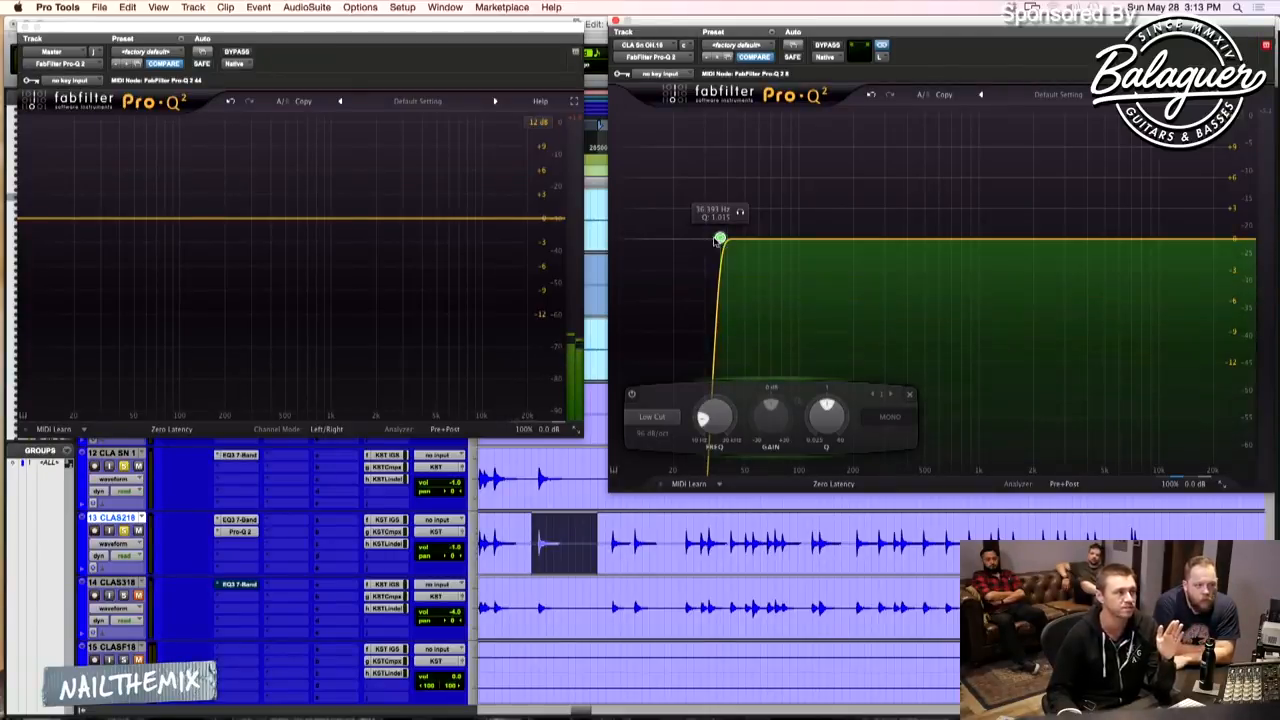
{"action": "left_click_drag", "start_coordinate": [720, 238], "coordinate": [729, 240]}
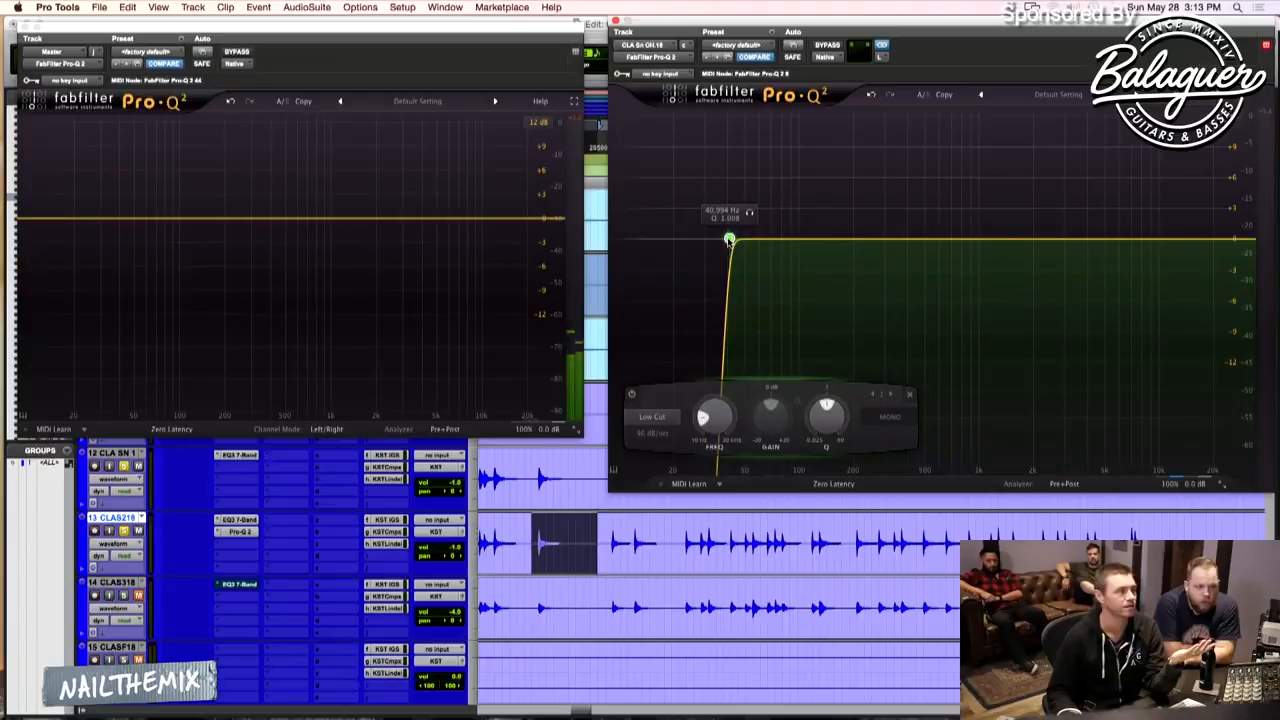
- Place the edit cursor at the second hit on track 13 and magnify the start of its waveform
{"action": "left_click", "coordinate": [548, 530]}
{"action": "key", "text": "t"}
{"action": "key", "text": "t"}
{"action": "key", "text": "t"}
{"action": "key", "text": "t"}
{"action": "key", "text": "t"}
{"action": "key", "text": "t"}
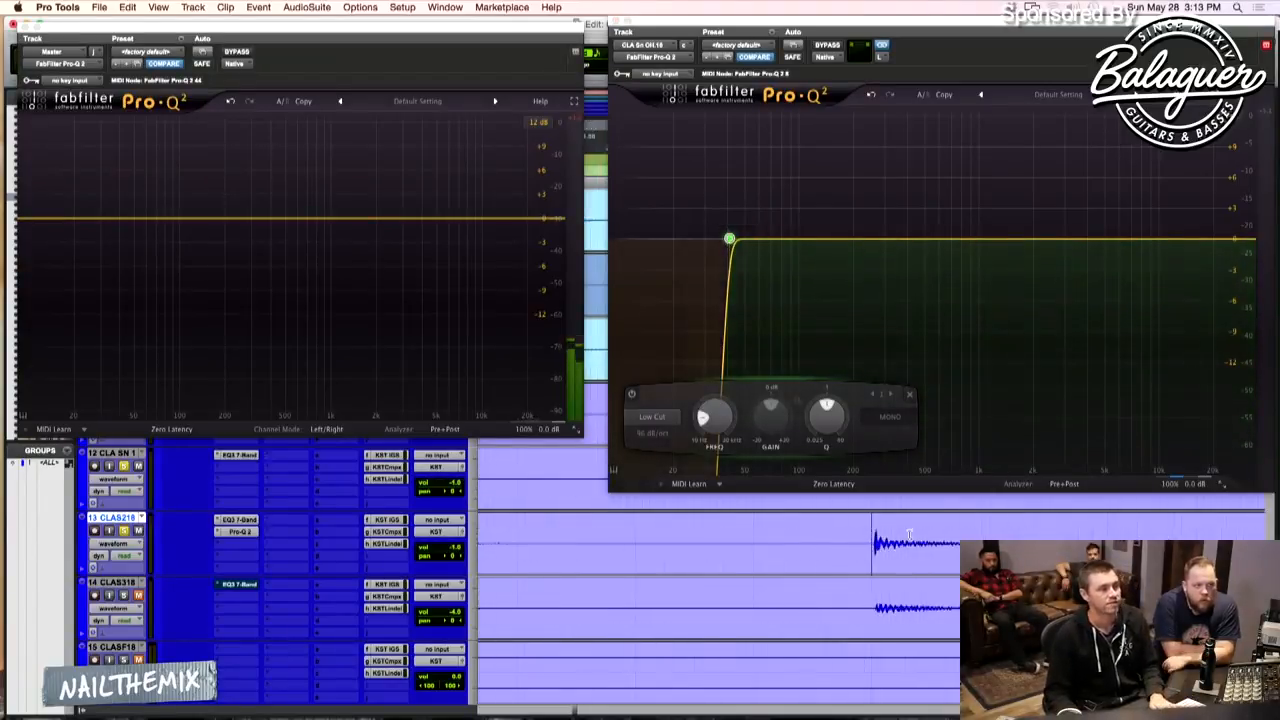
- Extend the edit selection from the cursor across snare tracks 12 and 13, and close the overhead track's Pro-Q 2 window
{"action": "scroll", "coordinate": [548, 530], "scroll_direction": "up", "scroll_amount": 2}
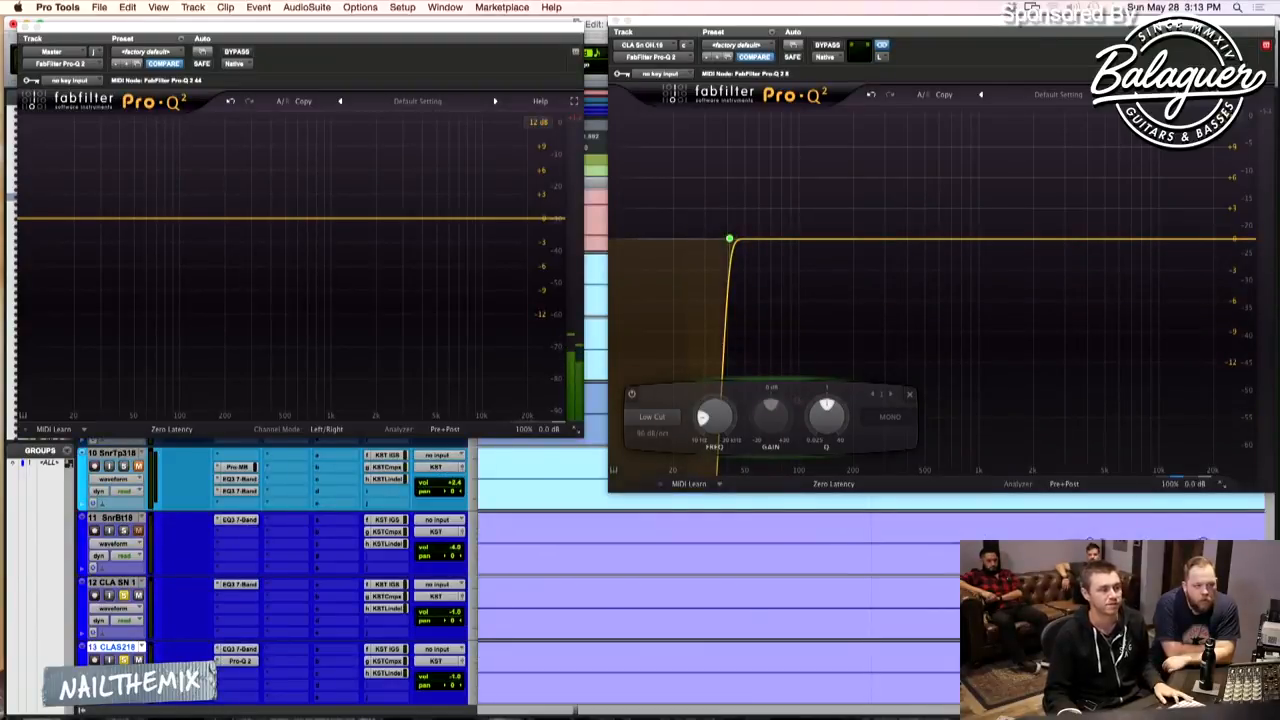
{"action": "key", "text": "p"}
{"action": "key", "text": "shift+Tab"}
{"action": "key", "text": "shift+semicolon"}
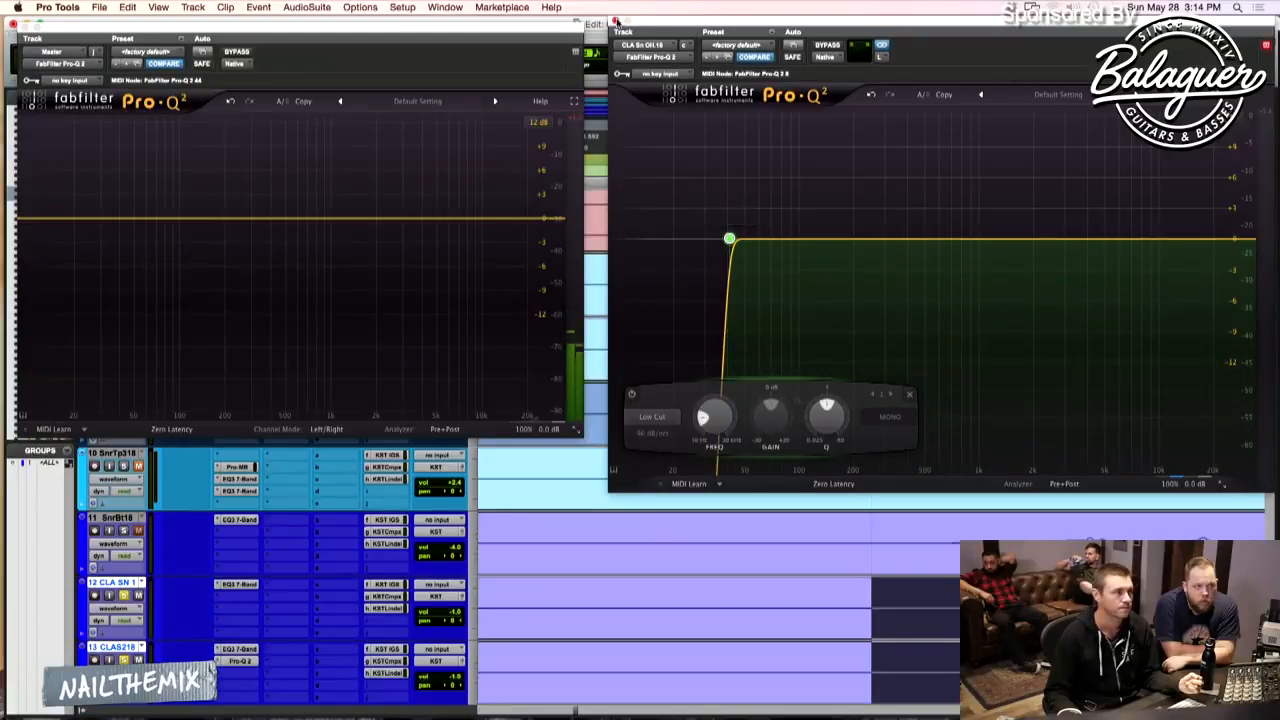
{"action": "left_click", "coordinate": [616, 20]}
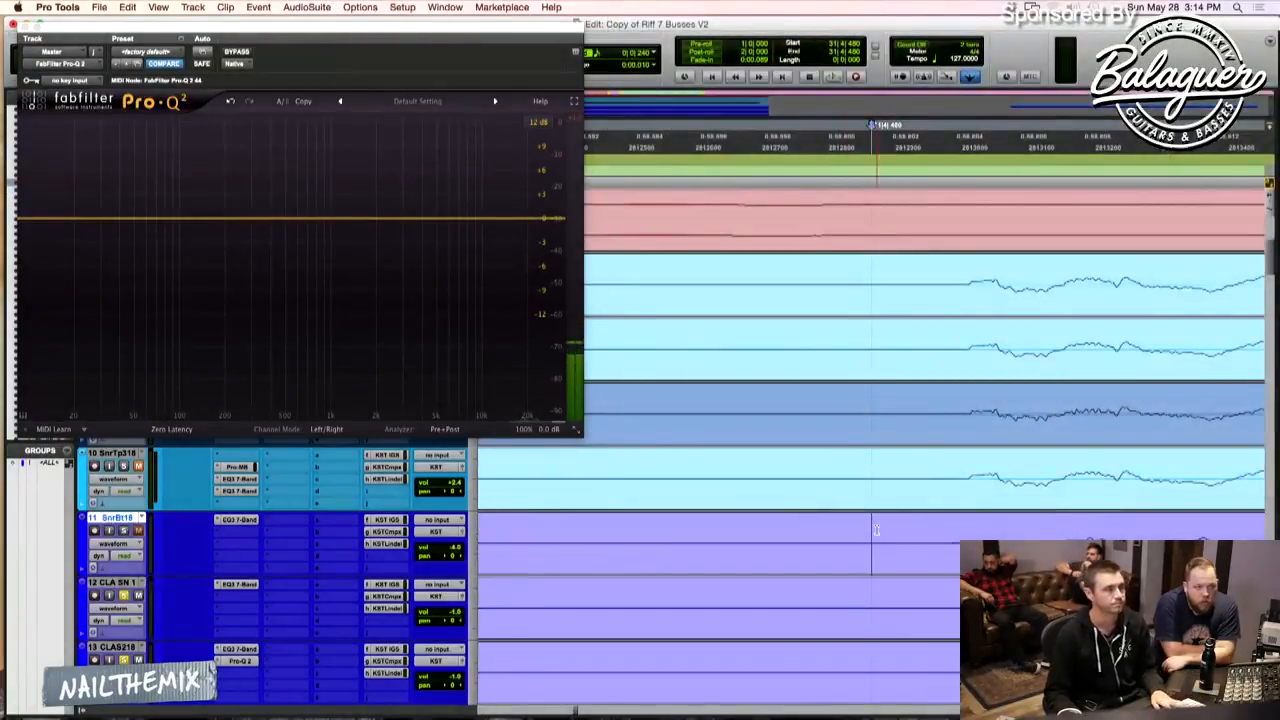